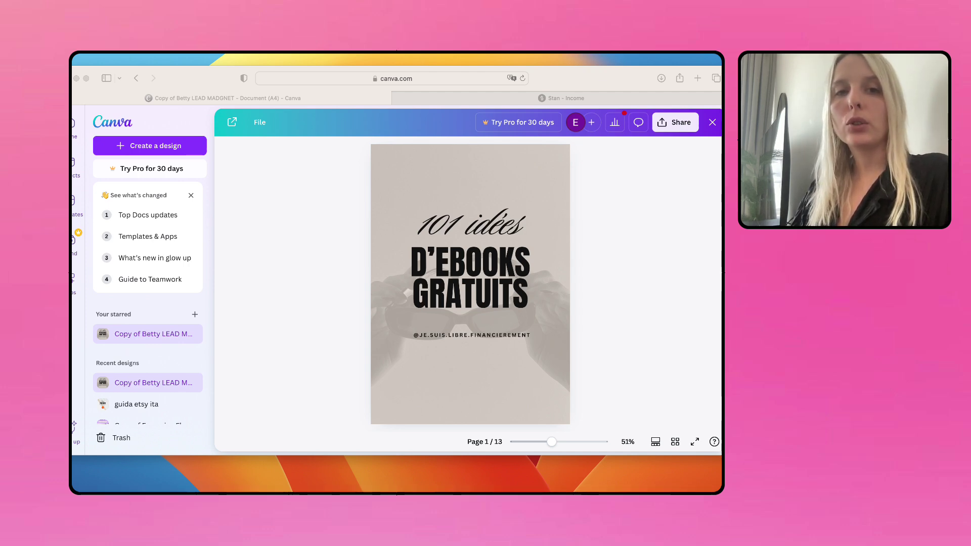
- Switch to the Stan store and start adding a new product of the Collect Emails / Applications type
click(505, 100)
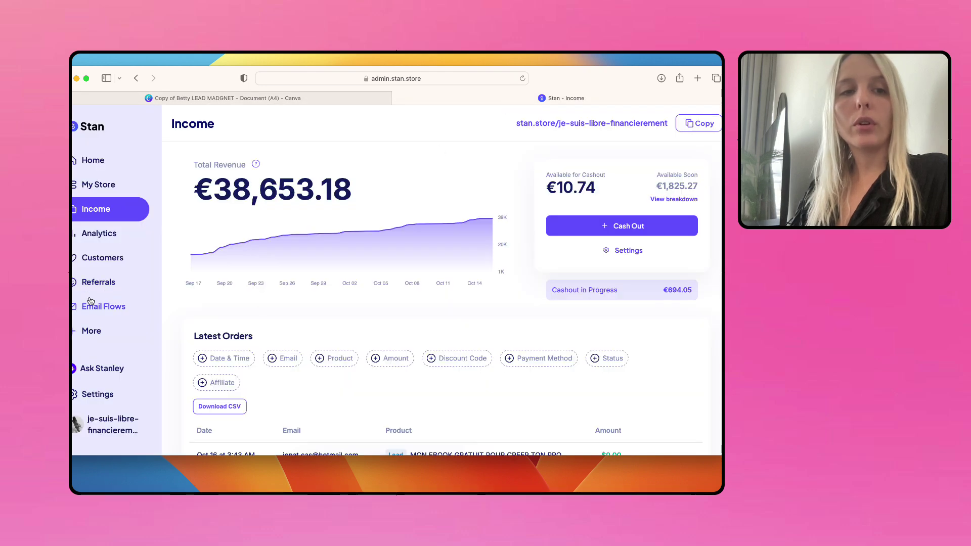
click(94, 185)
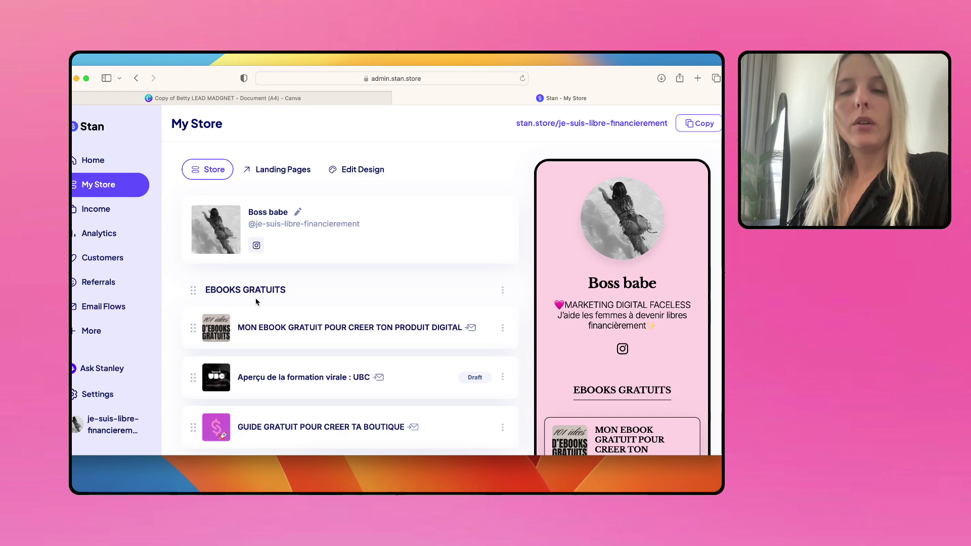
scroll(256, 301, down, 10)
scroll(256, 302, down, 2)
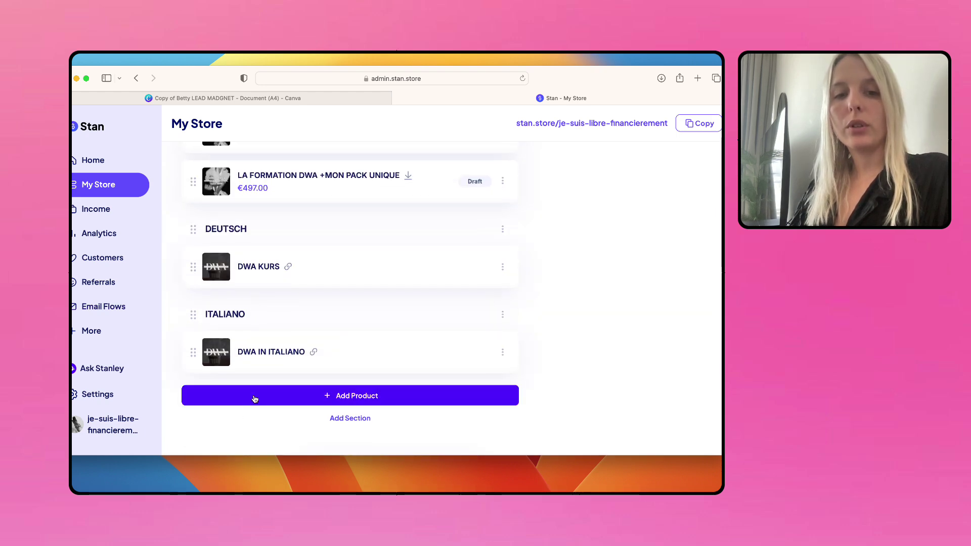
click(255, 399)
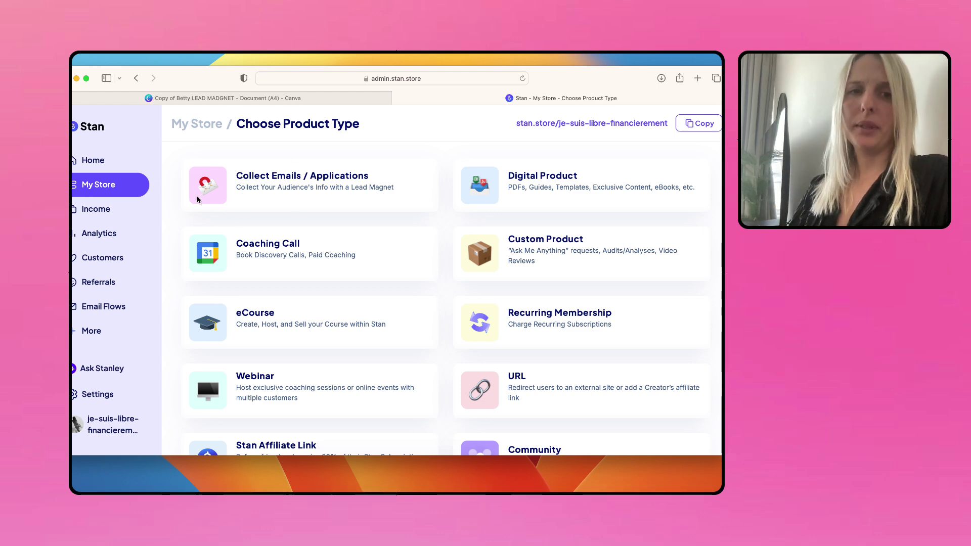
click(246, 196)
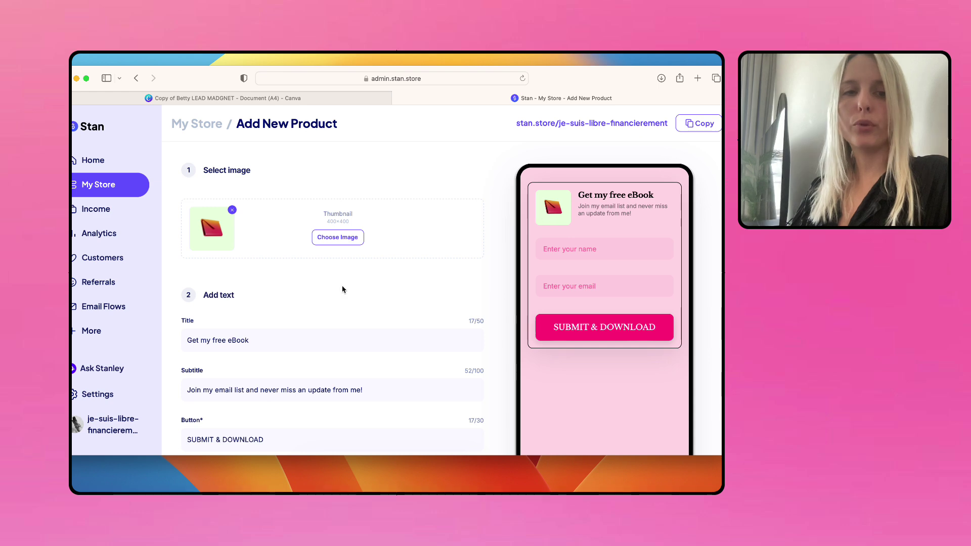
- Add a checkboxes field to the product's collected info and make it required
scroll(343, 286, down, 3)
scroll(234, 311, down, 5)
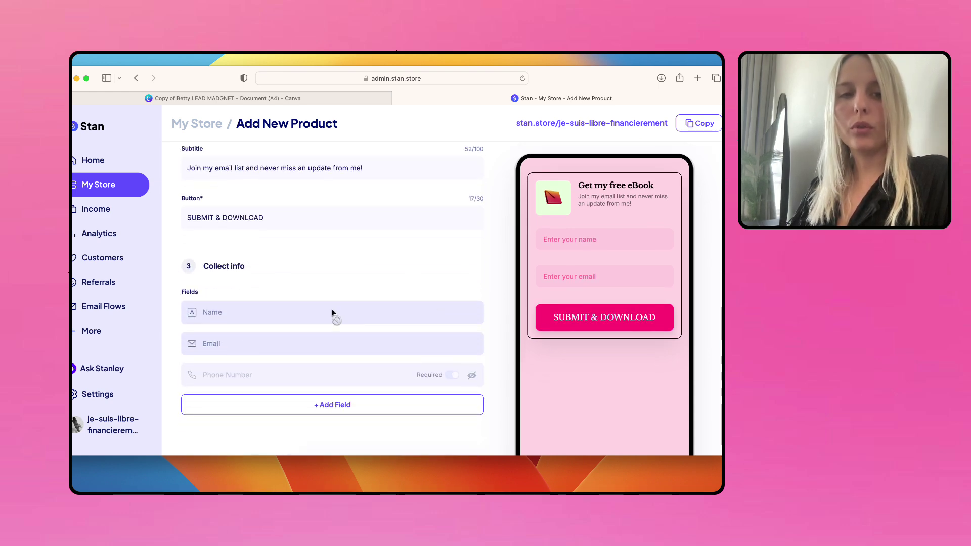
scroll(339, 301, down, 1)
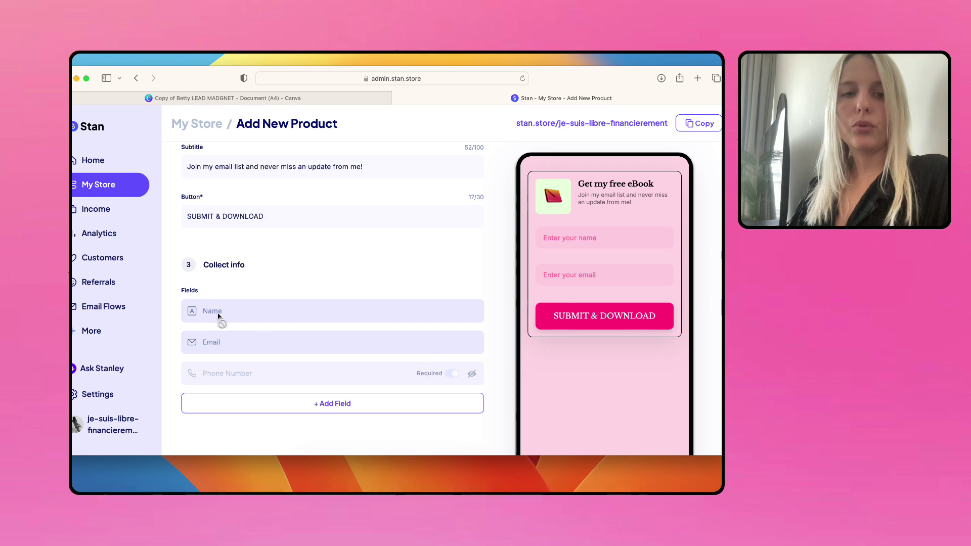
scroll(219, 344, down, 2)
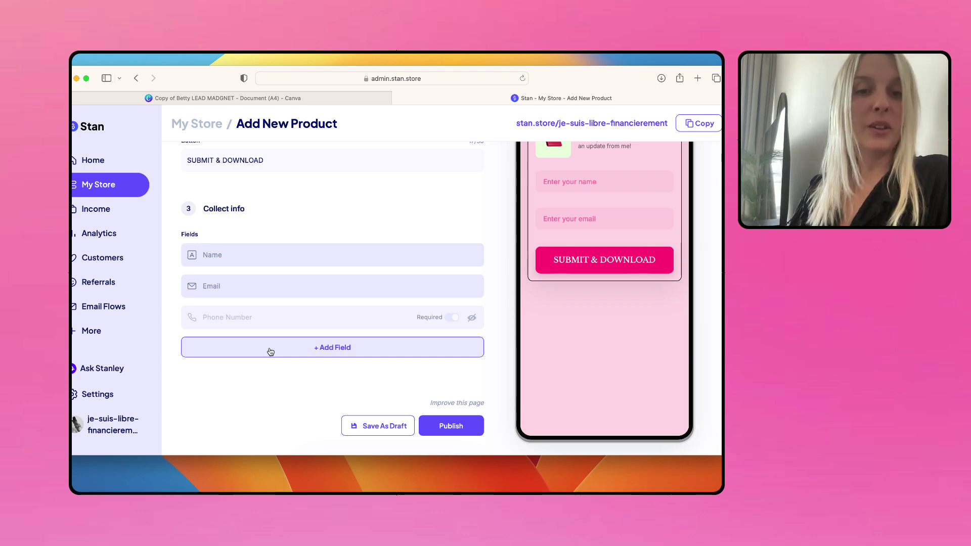
click(315, 349)
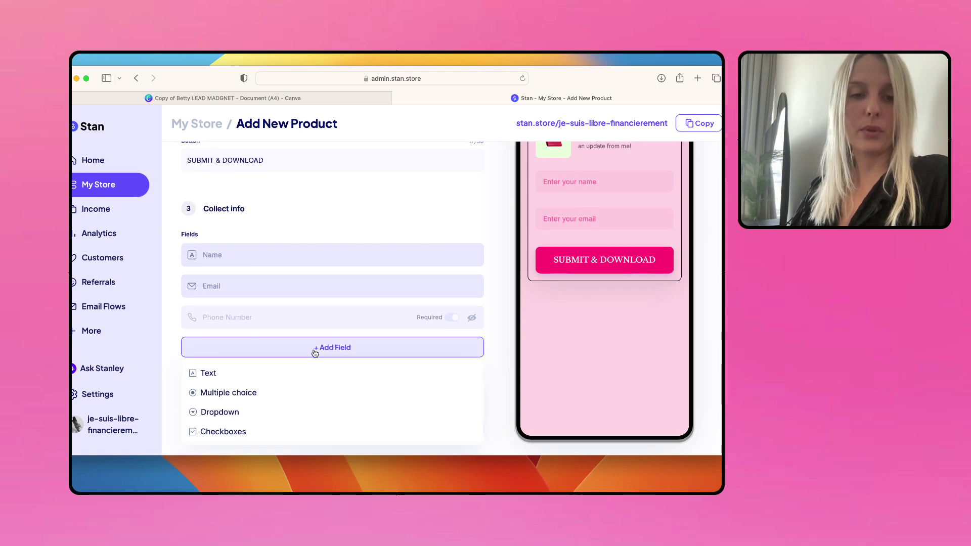
click(301, 431)
scroll(286, 363, down, 4)
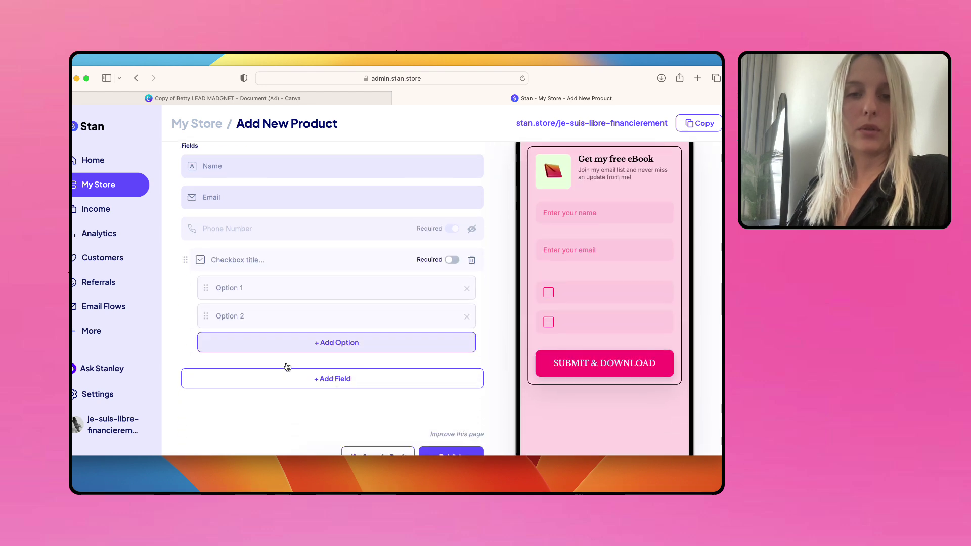
click(452, 241)
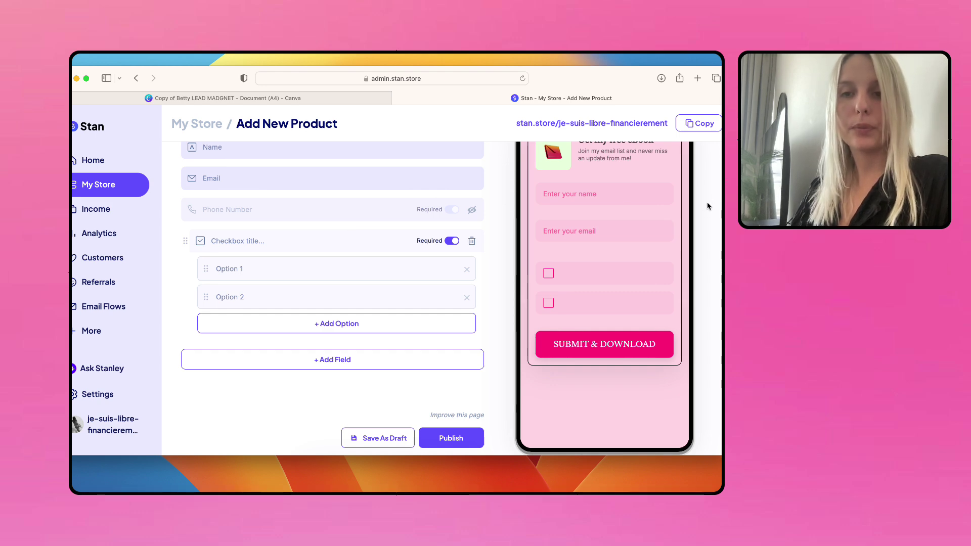
- Examine the lead magnet form, focusing on the data-protection (RGPD) checkbox field's title, consent option and available field types
click(618, 481)
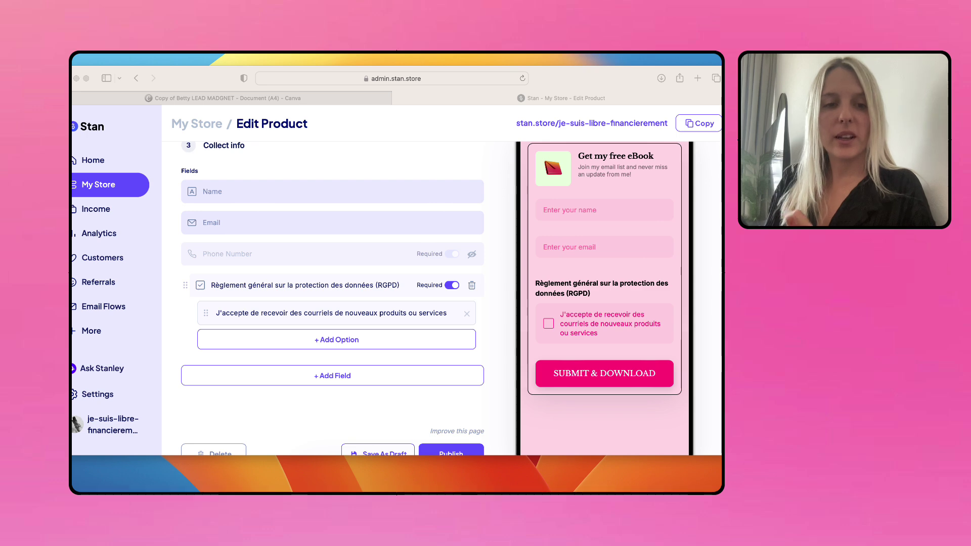
click(225, 420)
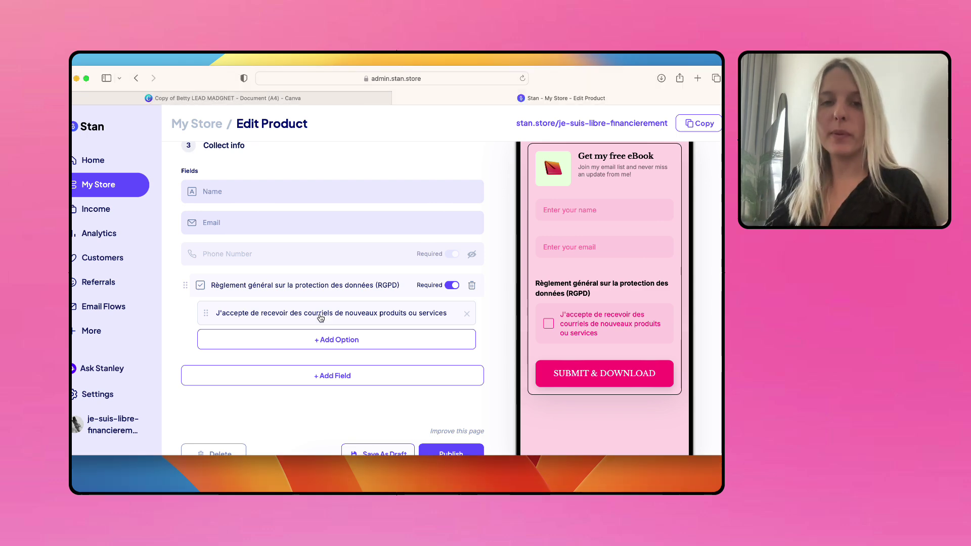
drag(379, 286, 397, 286)
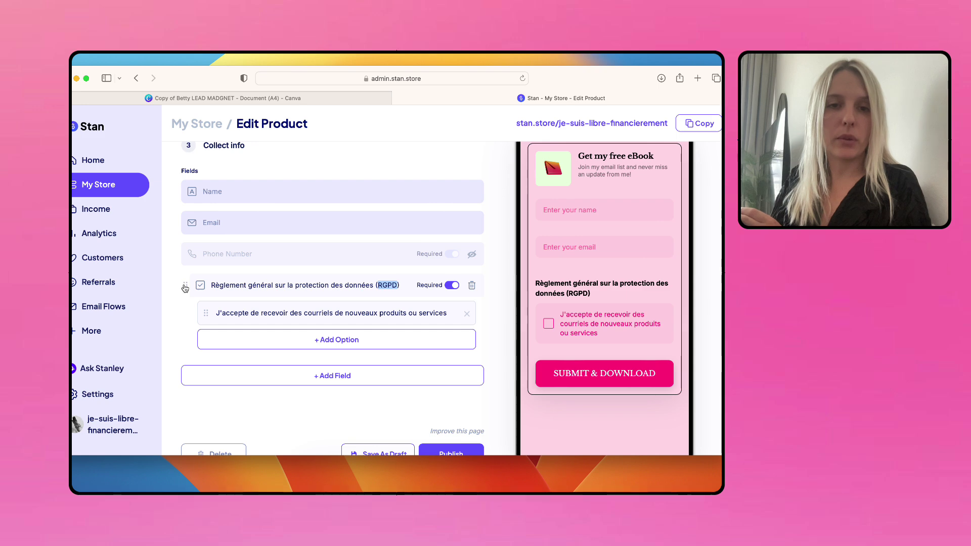
click(296, 384)
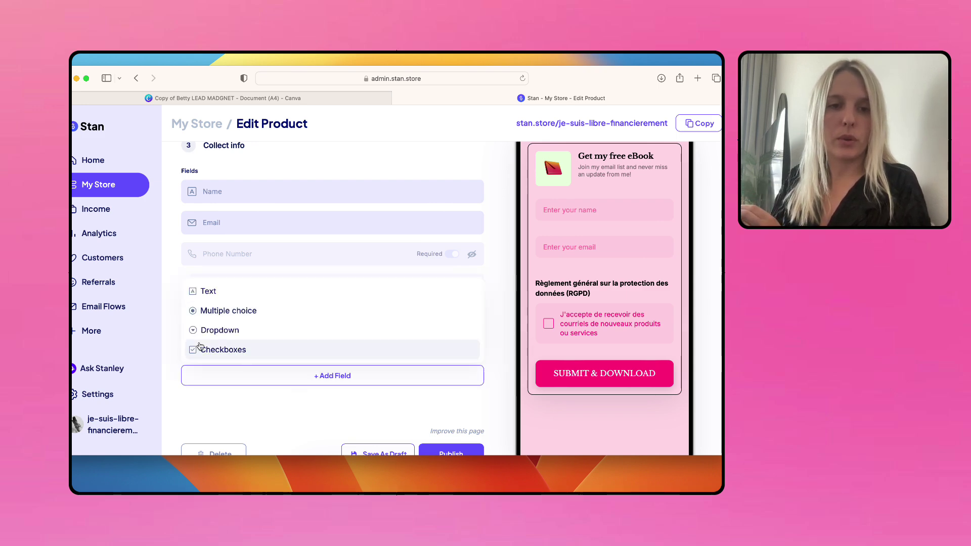
click(228, 410)
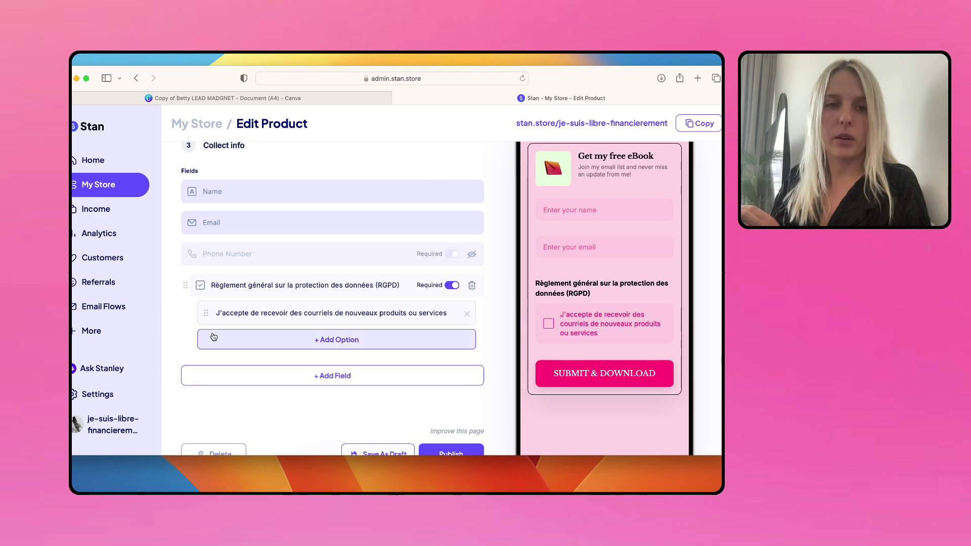
drag(212, 285, 423, 285)
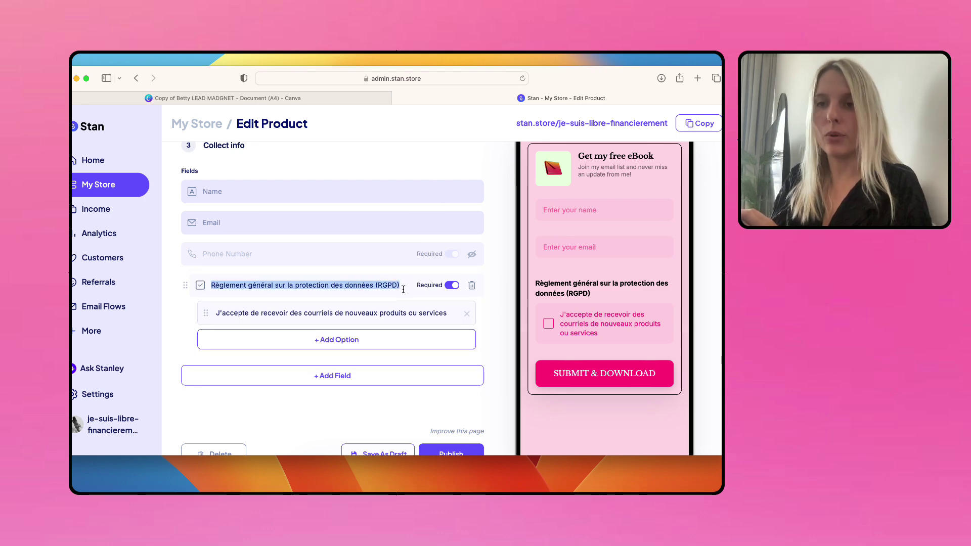
click(406, 286)
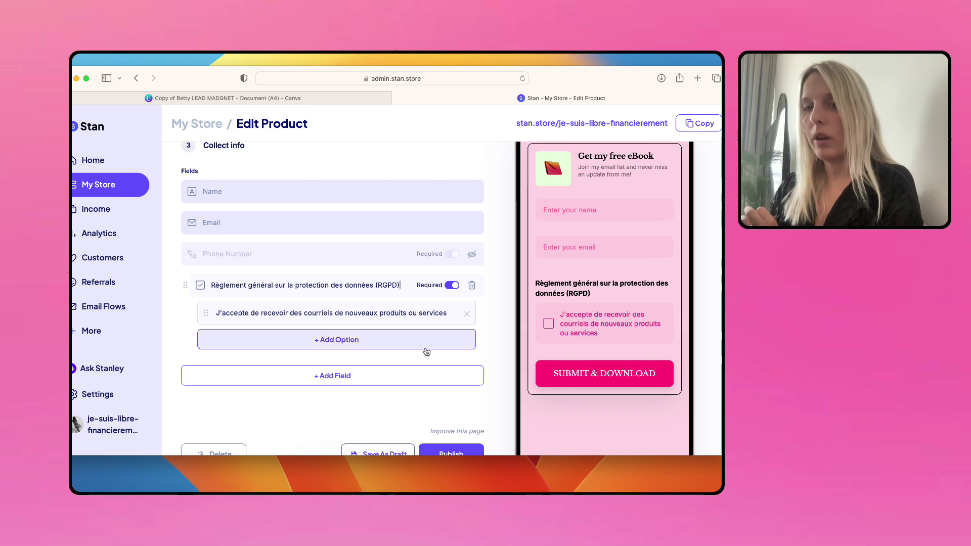
scroll(337, 336, up, 2)
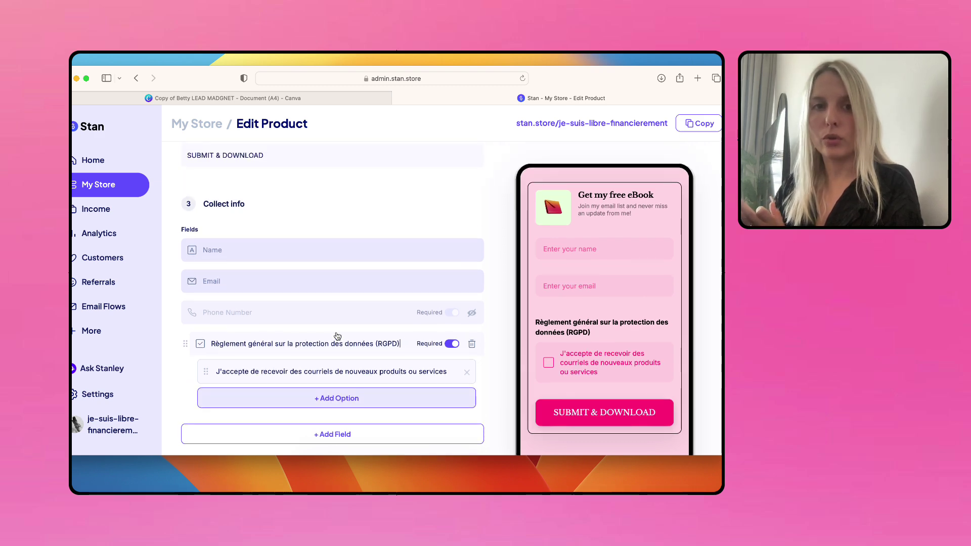
scroll(309, 293, up, 10)
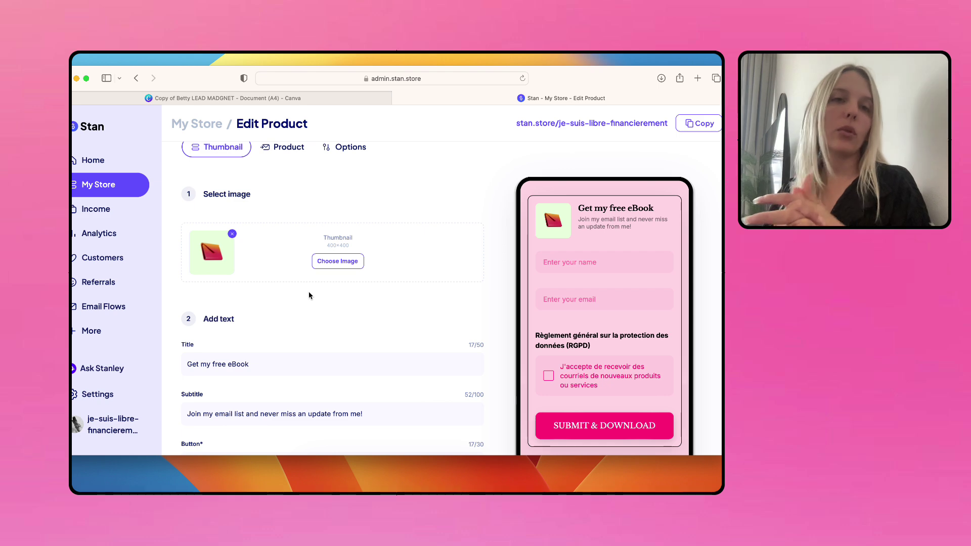
scroll(308, 298, down, 10)
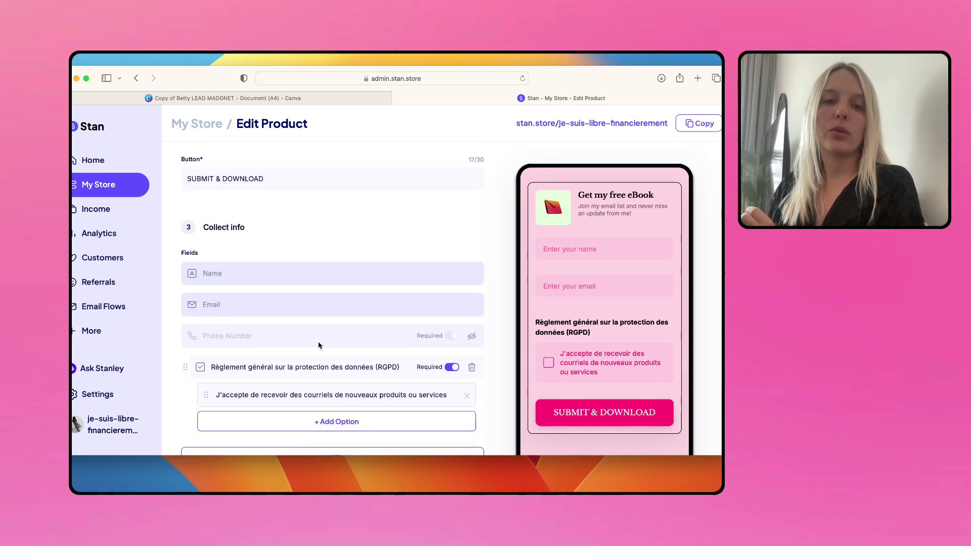
scroll(319, 344, up, 2)
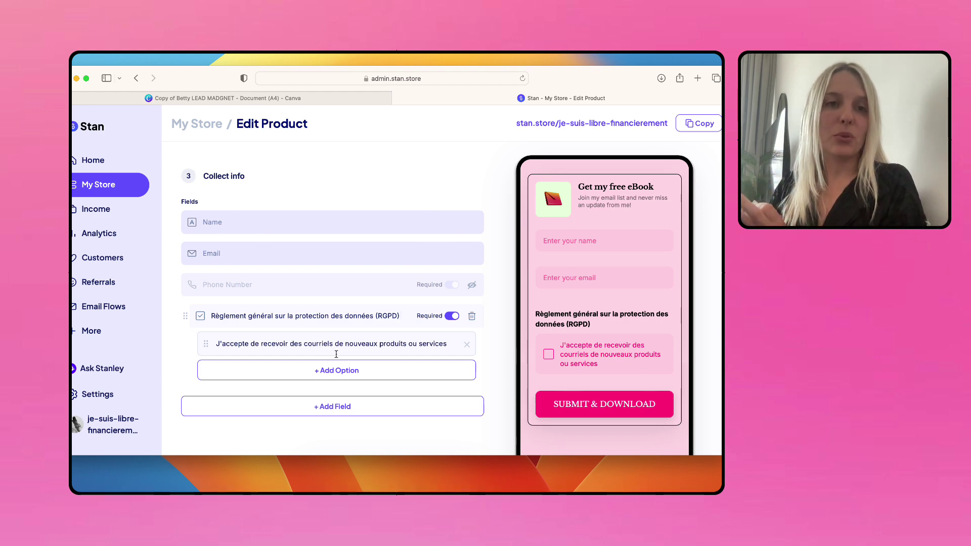
- Set the lead magnet's product delivery to redirect to a URL instead of an uploaded file
scroll(337, 354, up, 10)
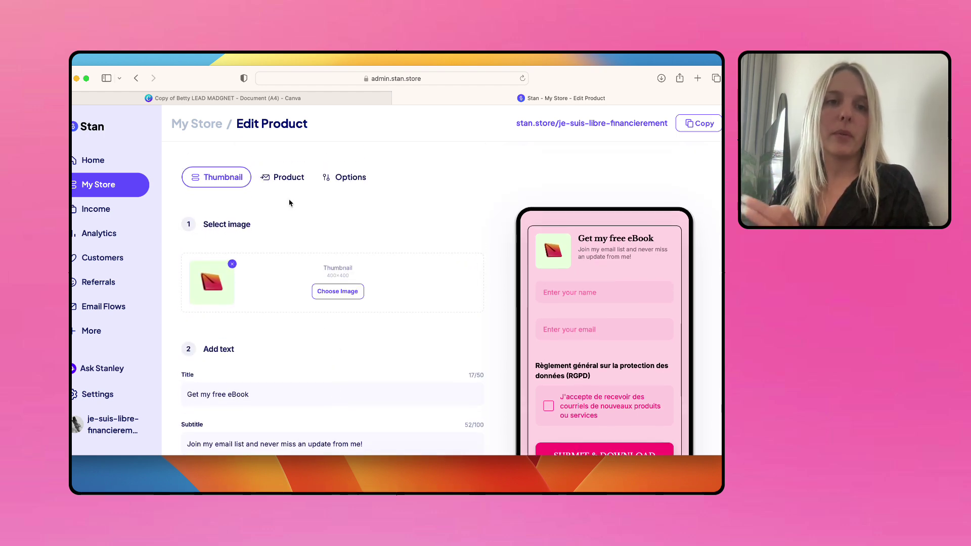
click(282, 184)
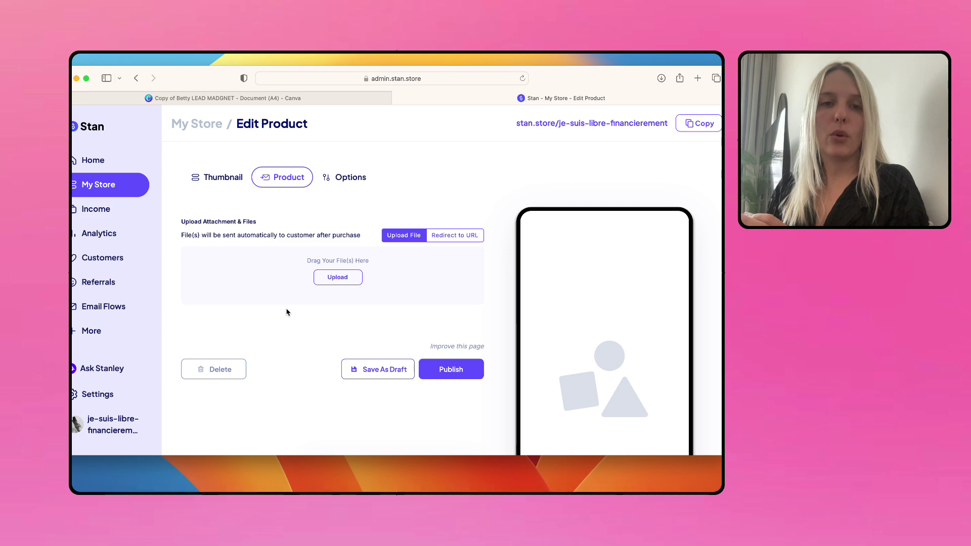
click(454, 237)
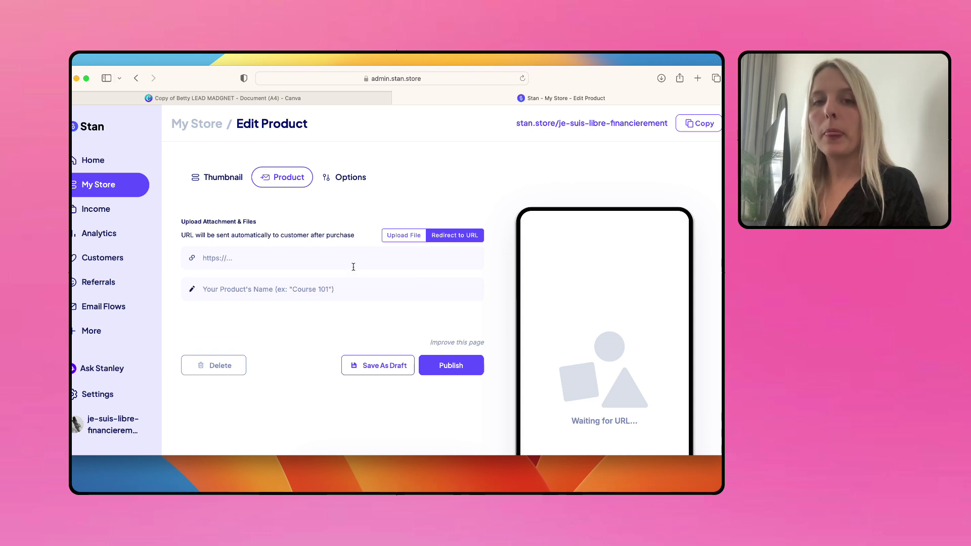
click(397, 236)
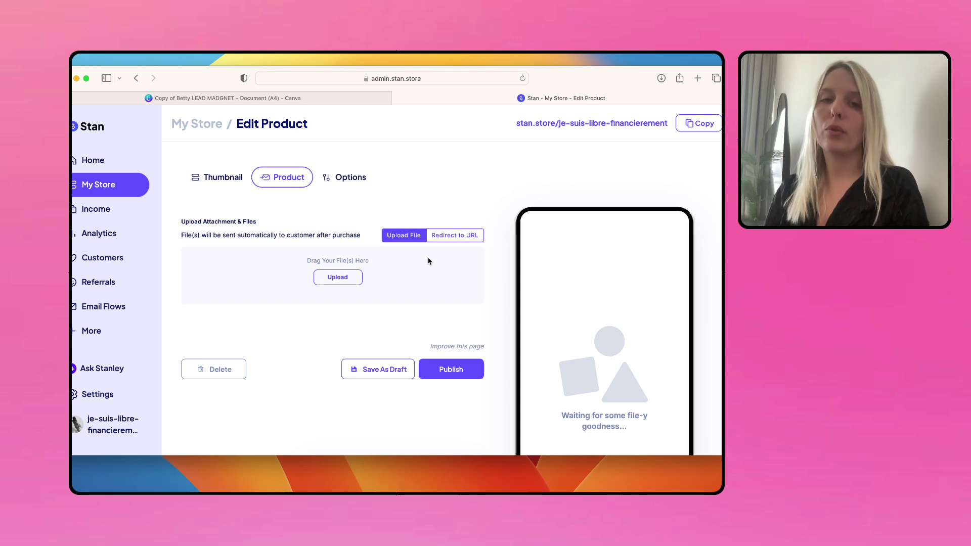
click(443, 239)
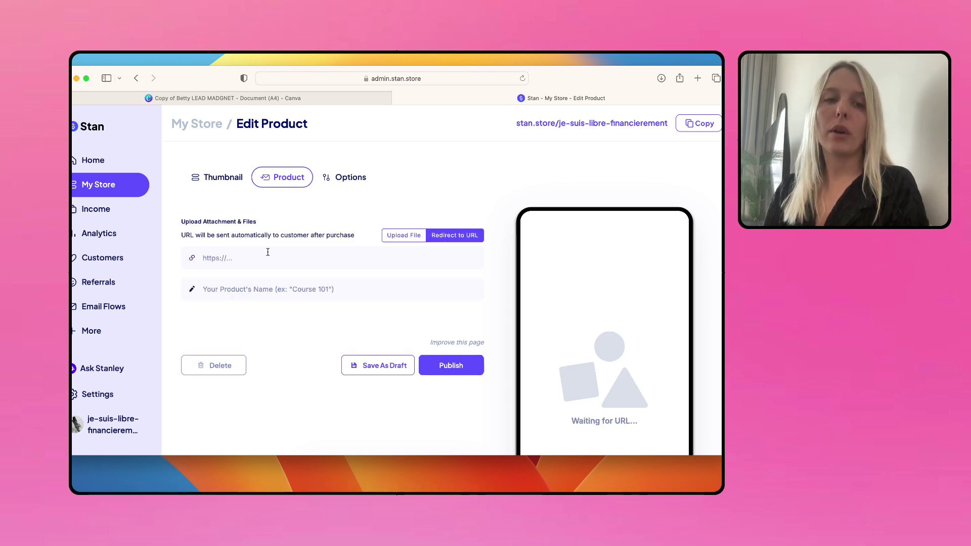
- Switch to Canva and create a public view link for the "101 idées d'ebooks gratuits" design
click(225, 99)
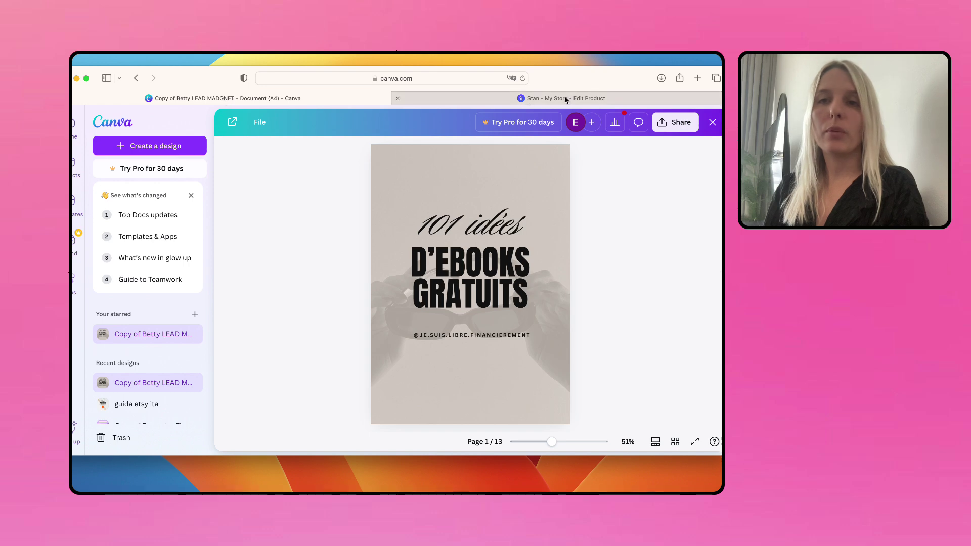
click(675, 123)
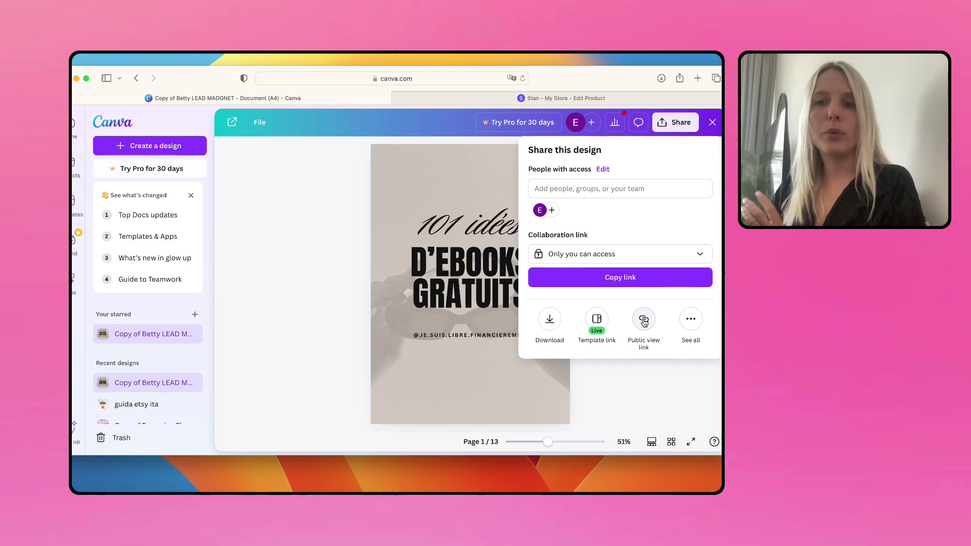
click(691, 322)
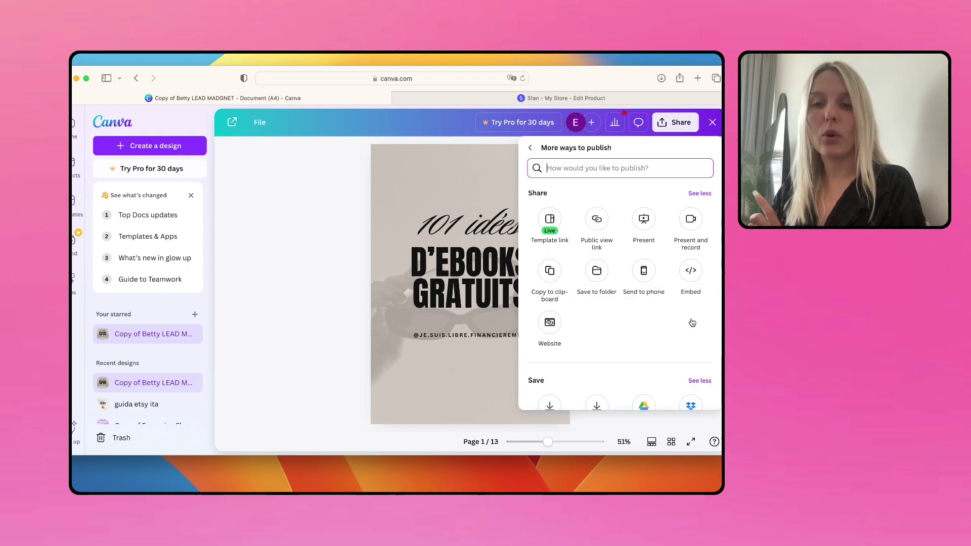
click(597, 223)
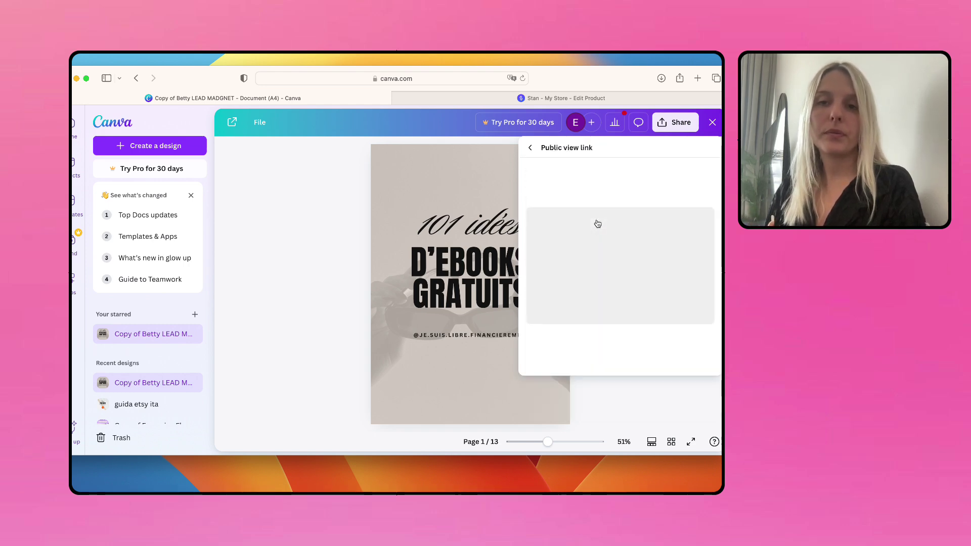
click(571, 342)
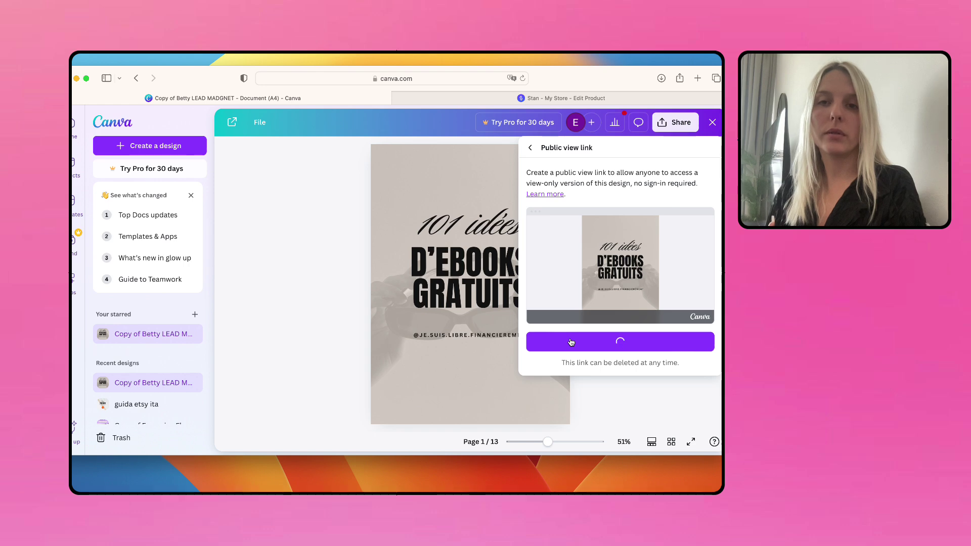
- Switch back to the Stan product page, try pasting the design link into the redirect URL field, and clear the entry
click(554, 99)
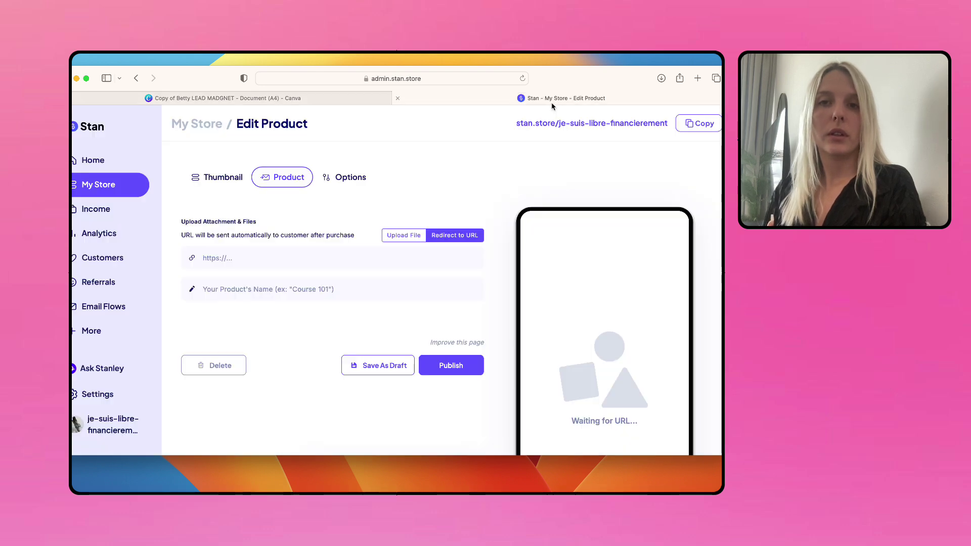
click(215, 252)
text(J'accepte de recevoir des courriels de nouveaux produits ou services)
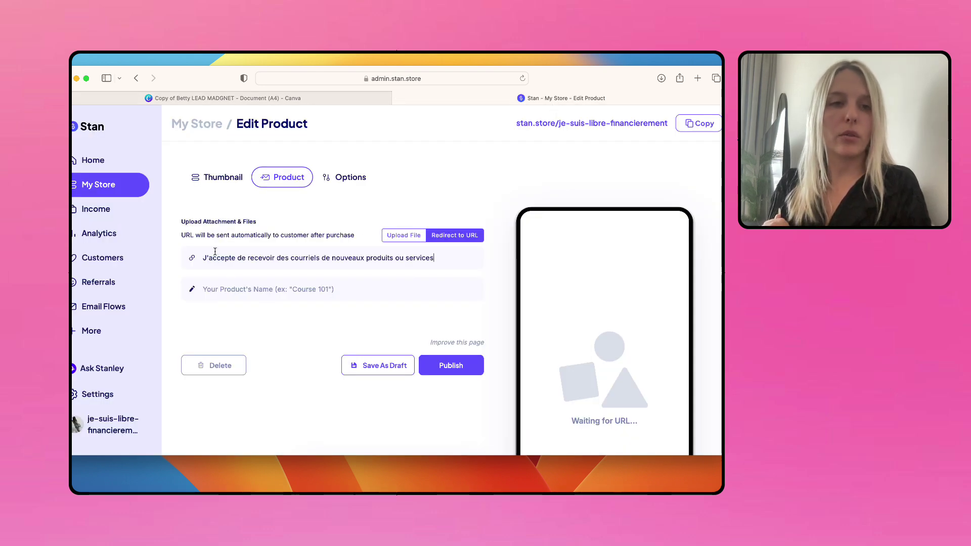
drag(456, 260, 203, 247)
key(BackSpace)
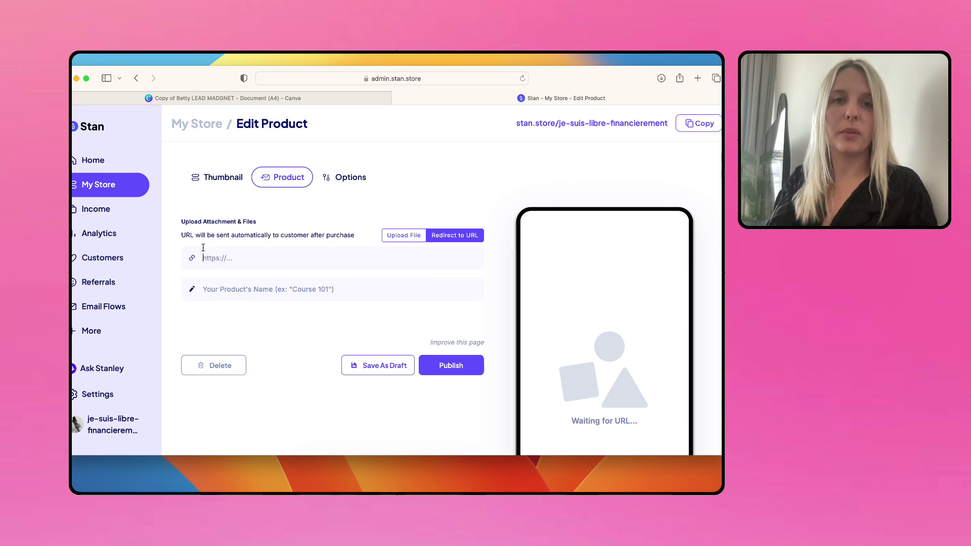
- Copy the public view link from the Canva design and enter it as the redirect URL on the Stan product page
click(261, 97)
click(698, 332)
click(562, 98)
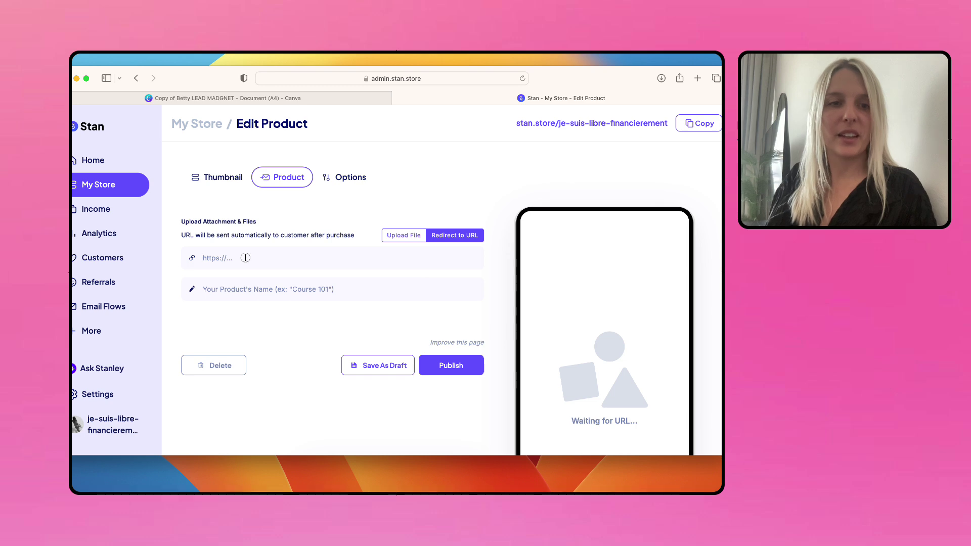
key(super+v)
- Name the redirect product "EBOOK IDEES CANVA"
click(222, 289)
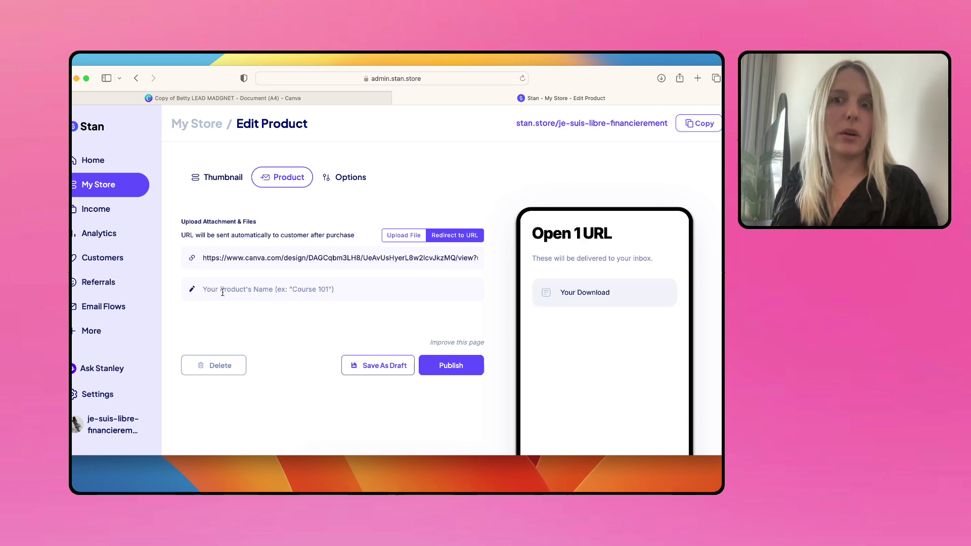
text(EBOOK IDDE)
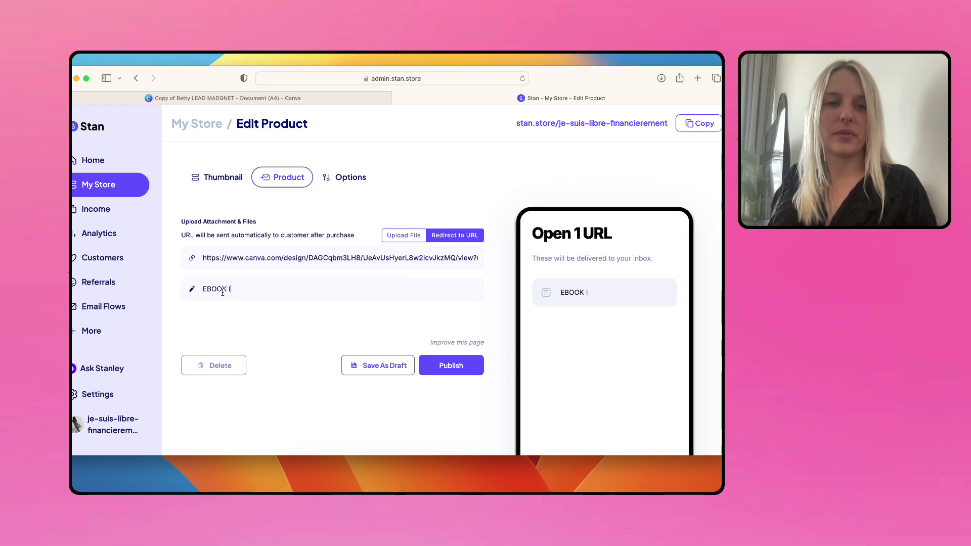
key(BackSpace)
key(BackSpace)
text(EES CANA)
key(BackSpace)
text(VA)
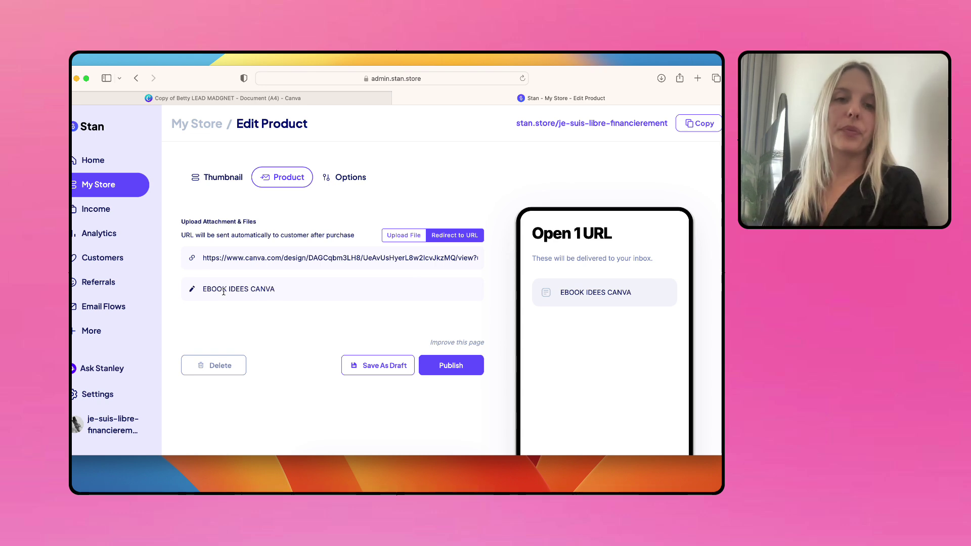
- Open the confirmation email settings in the product's options and delete the default body text
click(349, 177)
click(286, 186)
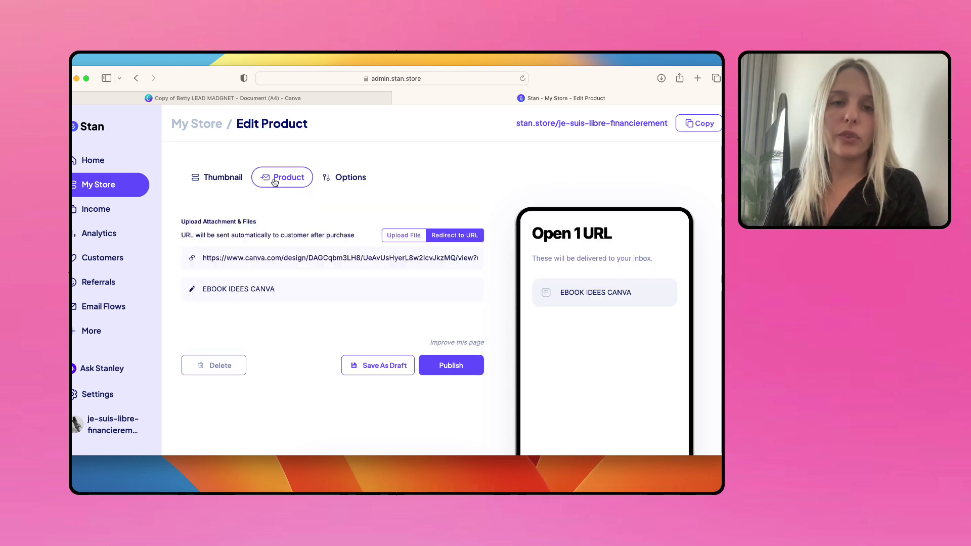
click(347, 182)
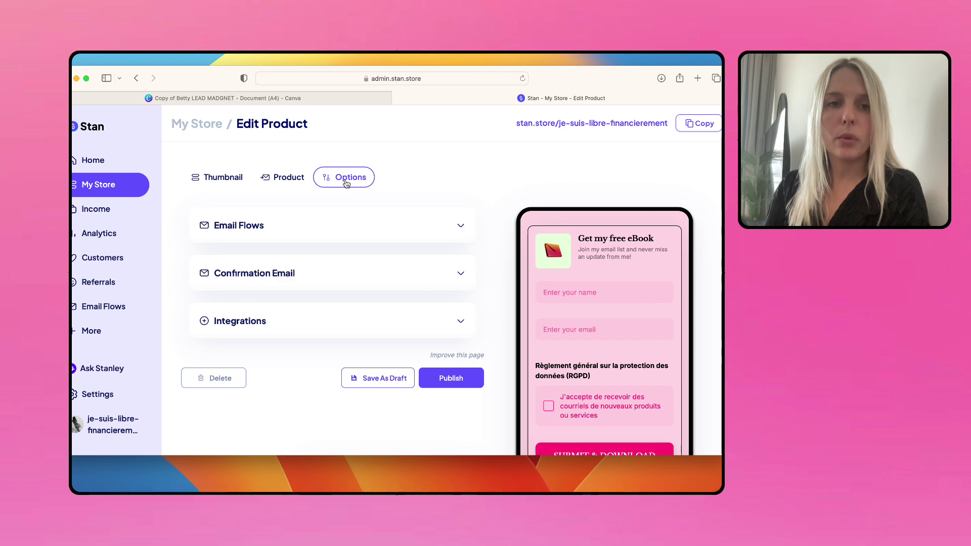
click(285, 273)
scroll(273, 308, down, 2)
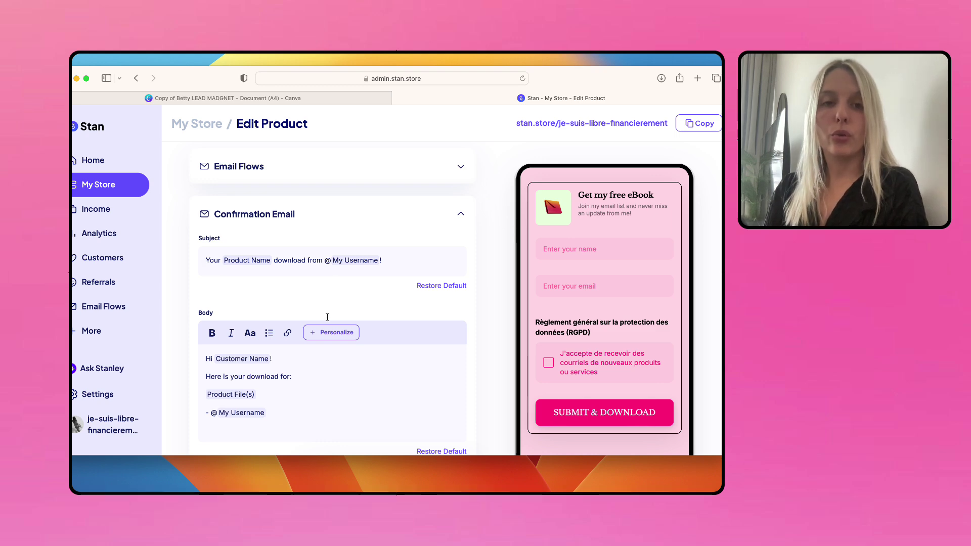
scroll(321, 323, down, 1)
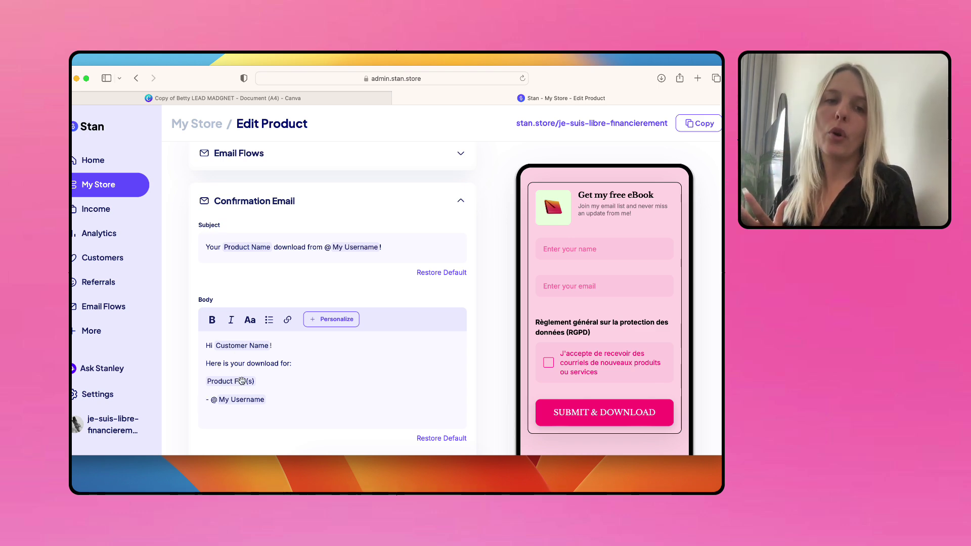
scroll(267, 386, down, 2)
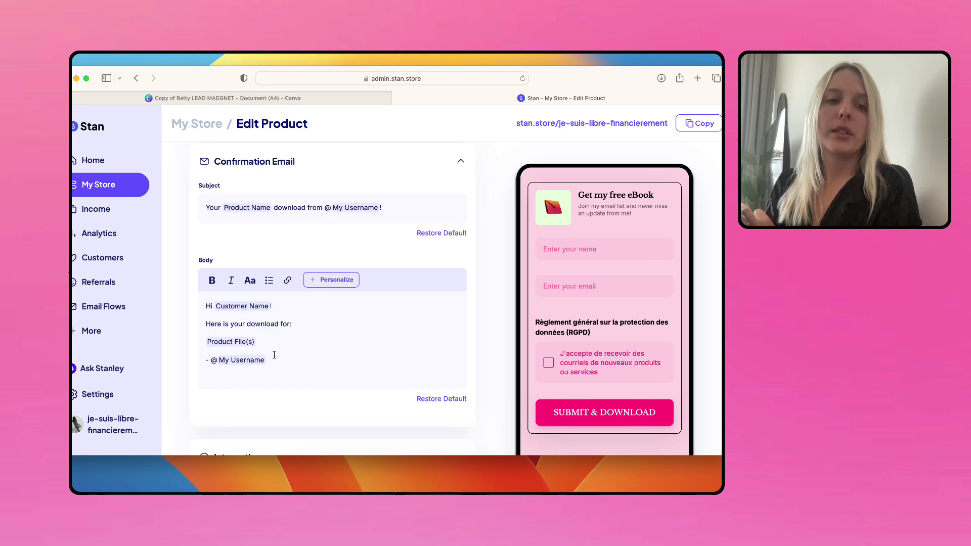
drag(292, 363, 201, 305)
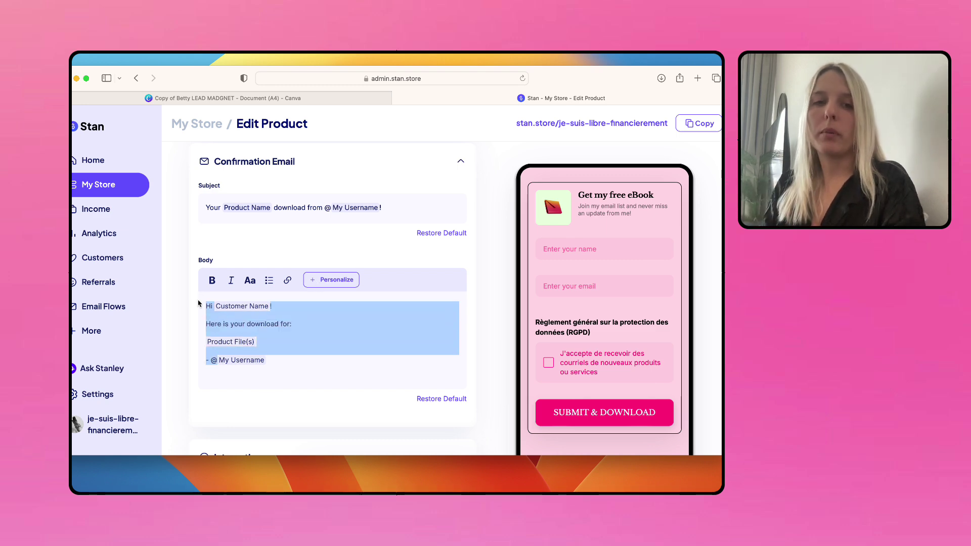
key(BackSpace)
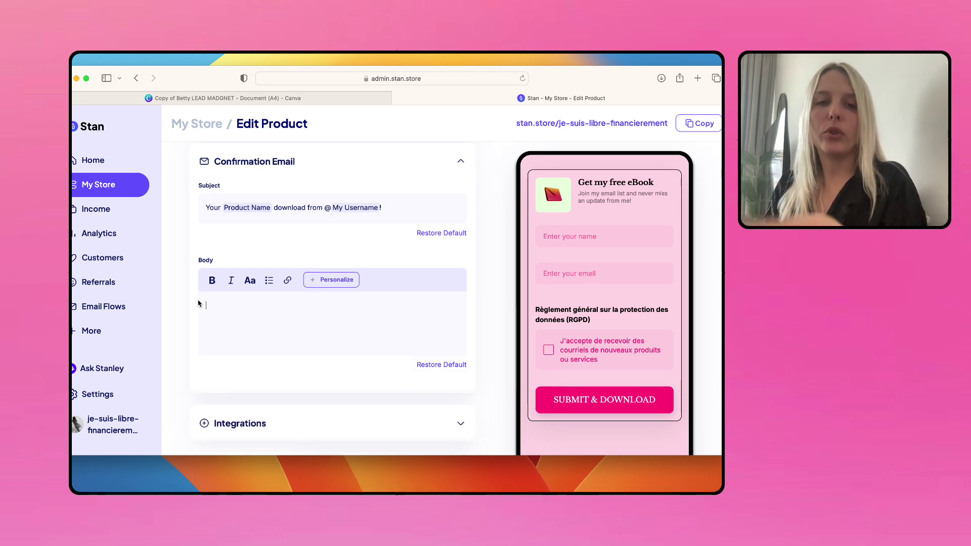
- Insert the Product File(s) placeholder in the confirmation email body, remove it, and view the available personalization placeholders
click(316, 287)
click(333, 362)
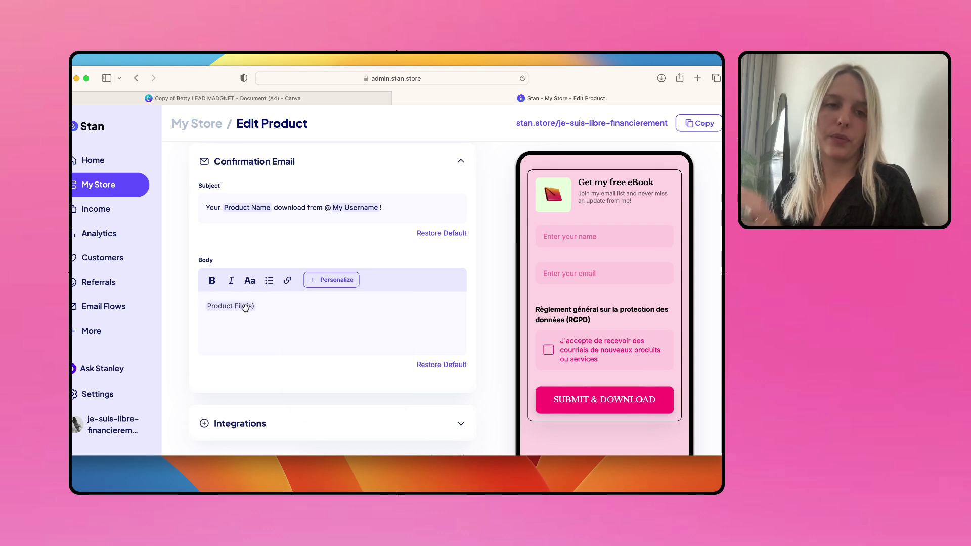
key(BackSpace)
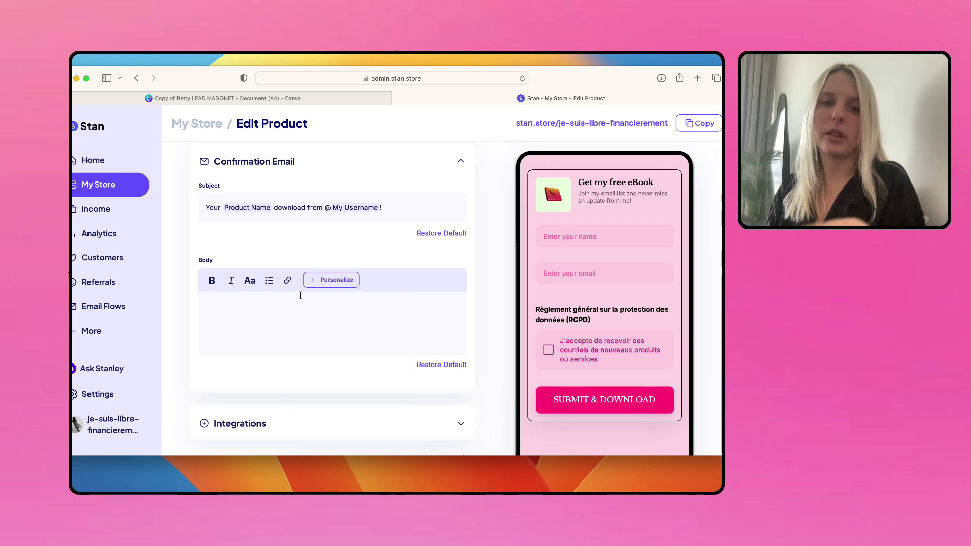
click(316, 282)
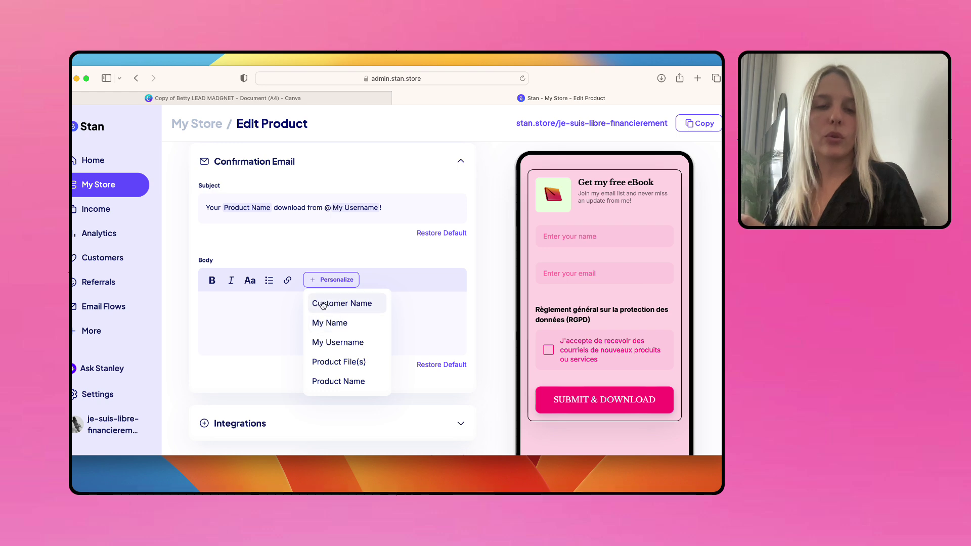
click(269, 329)
- Expand the Email Flows section and examine the sample flow alongside the confirmation email settings
scroll(269, 329, down, 2)
scroll(271, 332, up, 5)
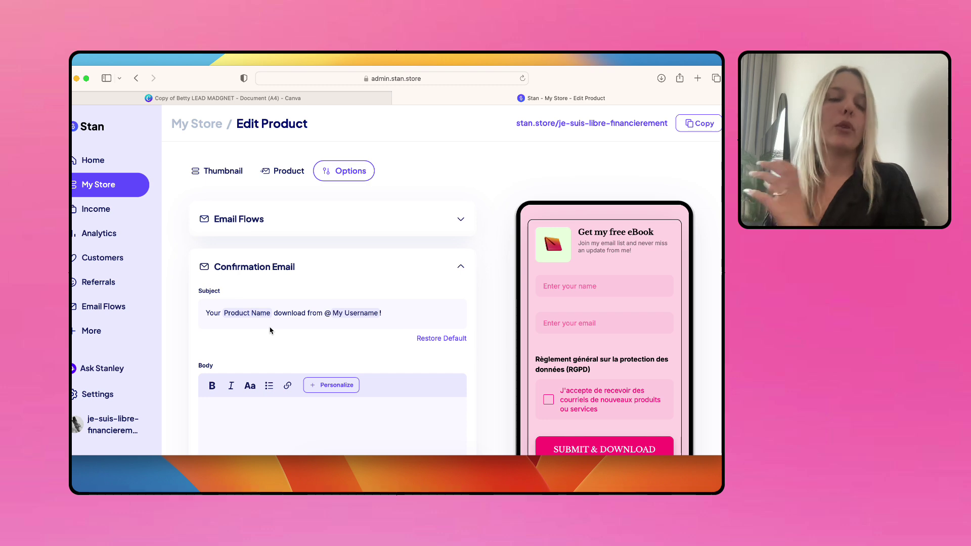
click(263, 227)
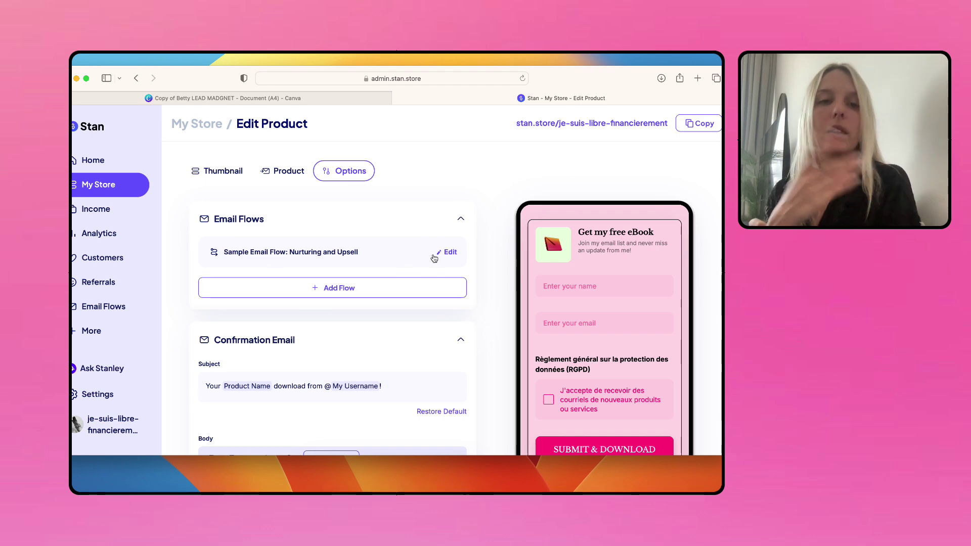
scroll(402, 288, down, 3)
scroll(403, 290, down, 1)
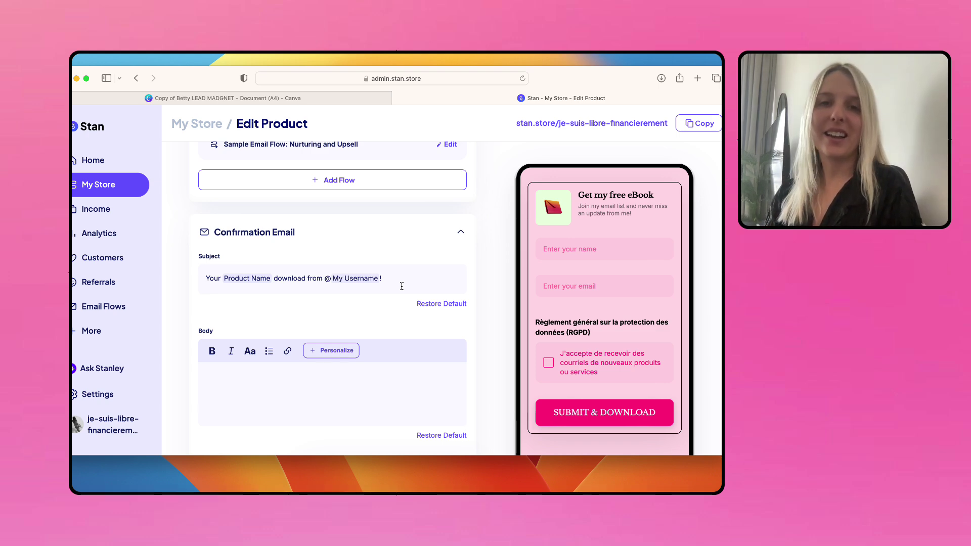
scroll(390, 319, down, 2)
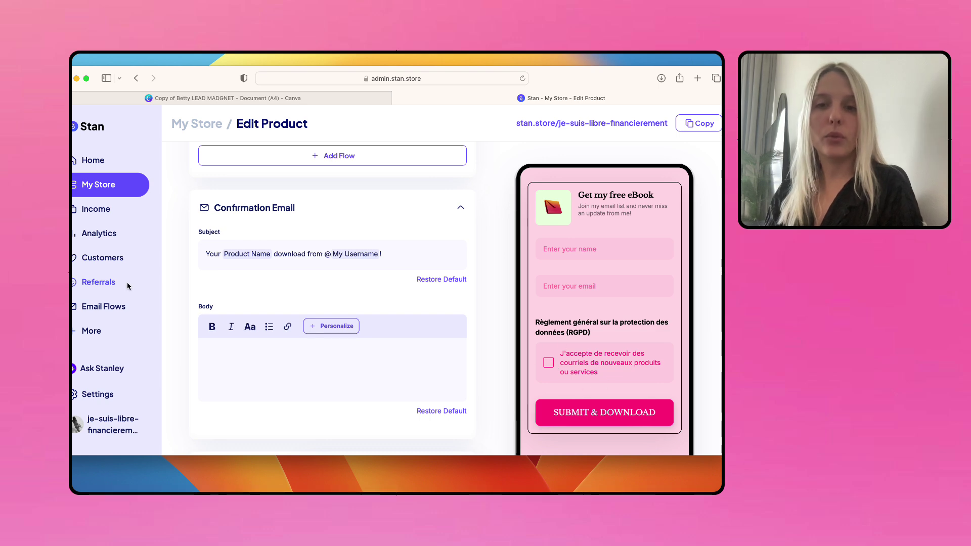
scroll(282, 238, up, 3)
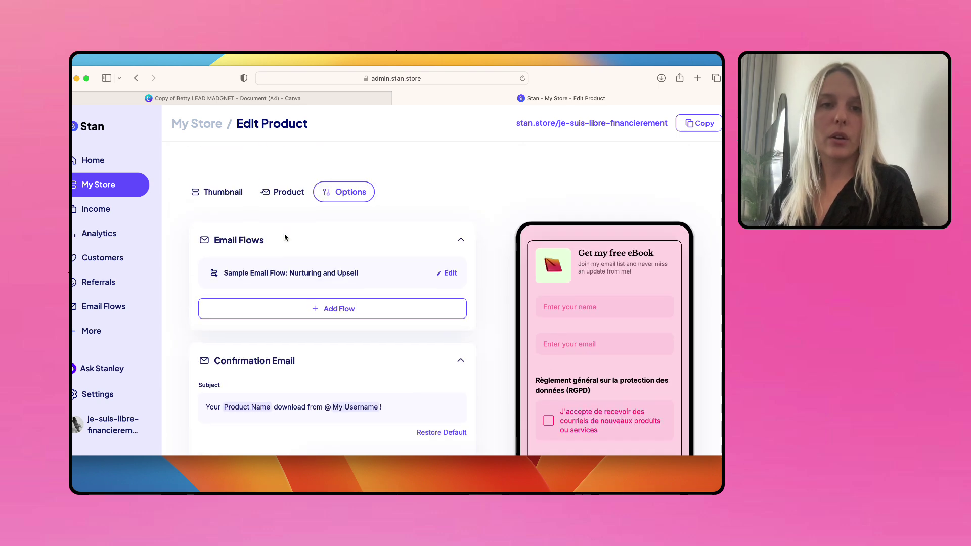
- Return to the lead magnet's form fields and copy the checkbox title "Règlement général sur la protection des données (RGPD)"
click(221, 187)
scroll(321, 354, down, 3)
scroll(321, 353, down, 5)
drag(410, 348, 304, 346)
drag(400, 345, 212, 343)
key(super+c)
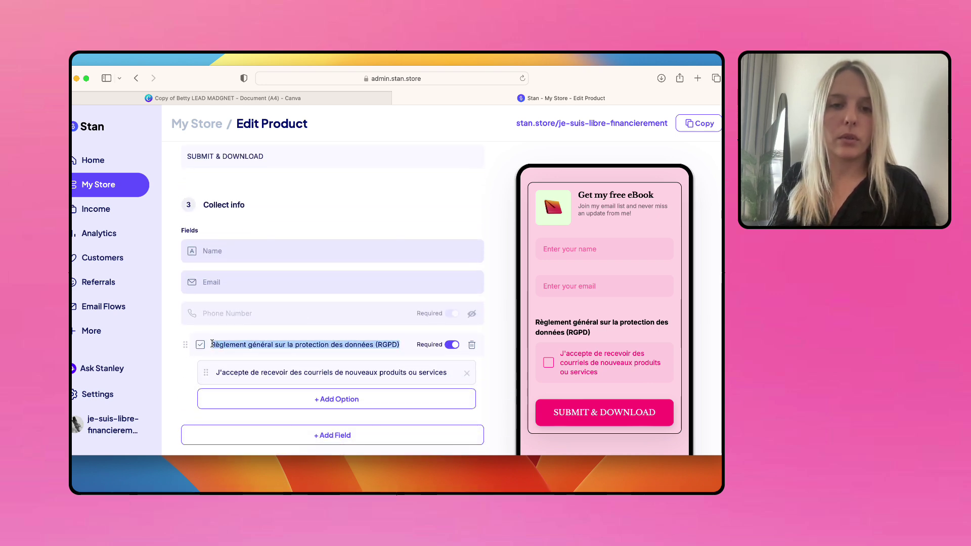
- Open the store product "MON EBOOK GRATUIT POUR CREER TON PRODUIT DIGITAL" for editing and go to its collected-info fields
click(90, 188)
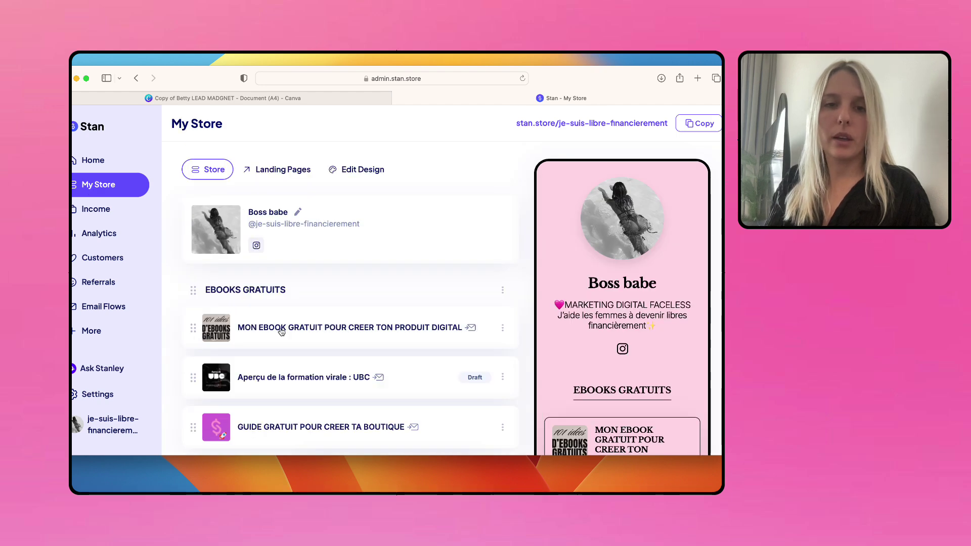
scroll(293, 338, down, 3)
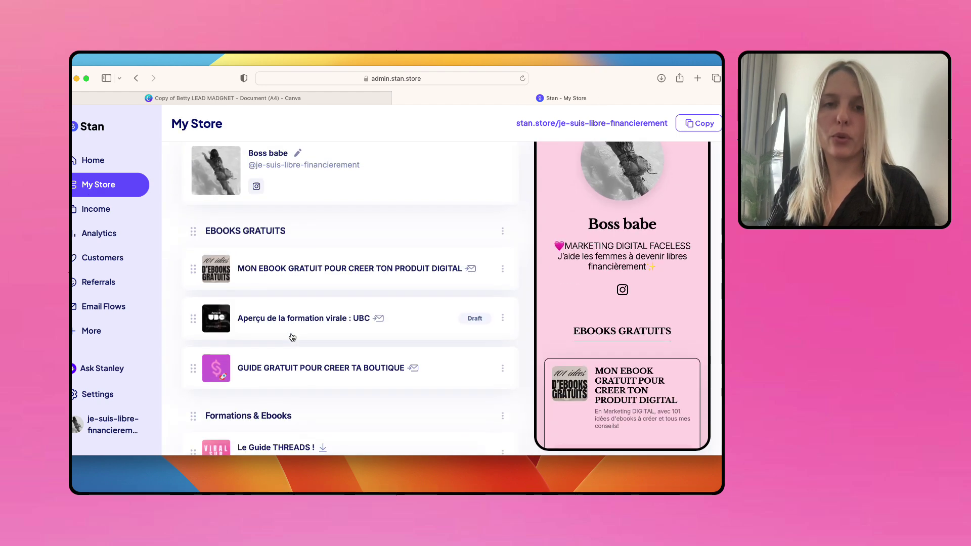
scroll(617, 311, down, 3)
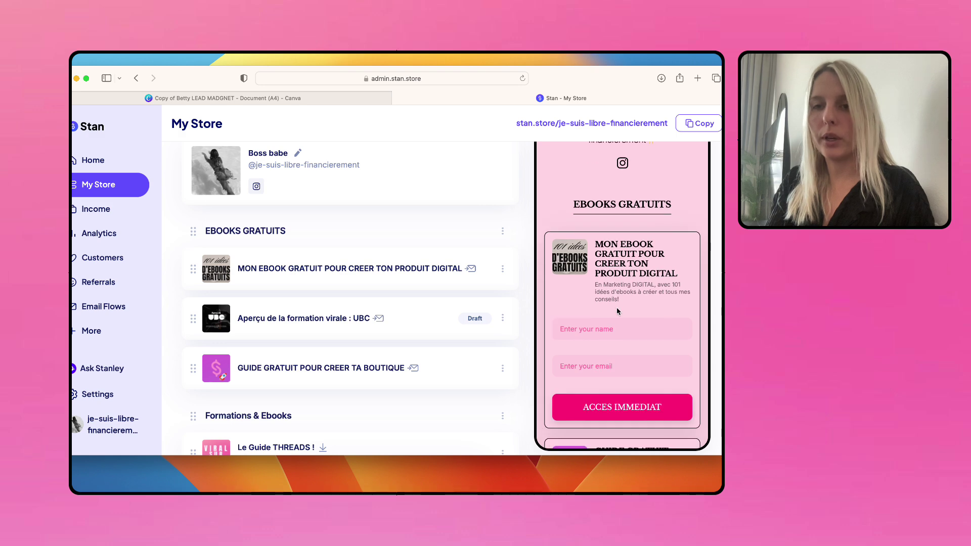
click(352, 279)
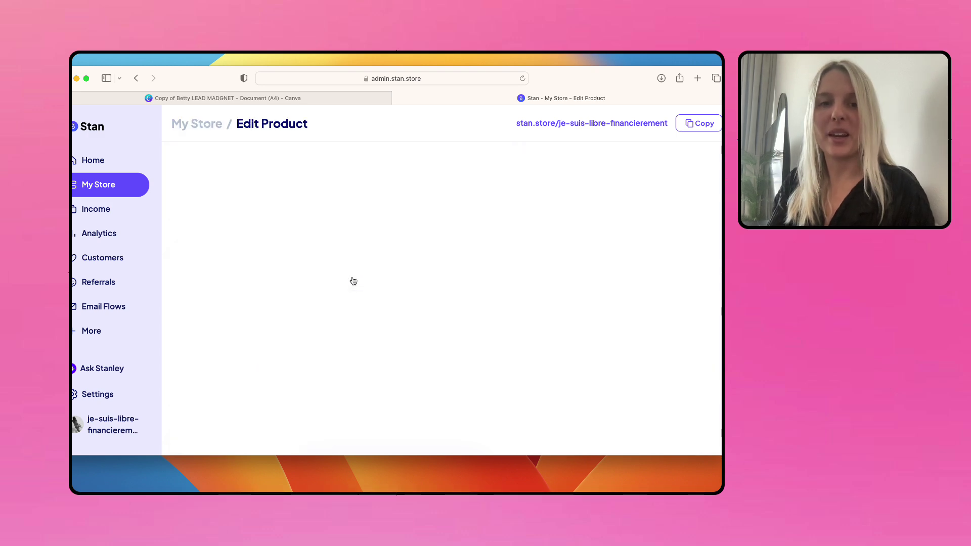
scroll(379, 325, down, 6)
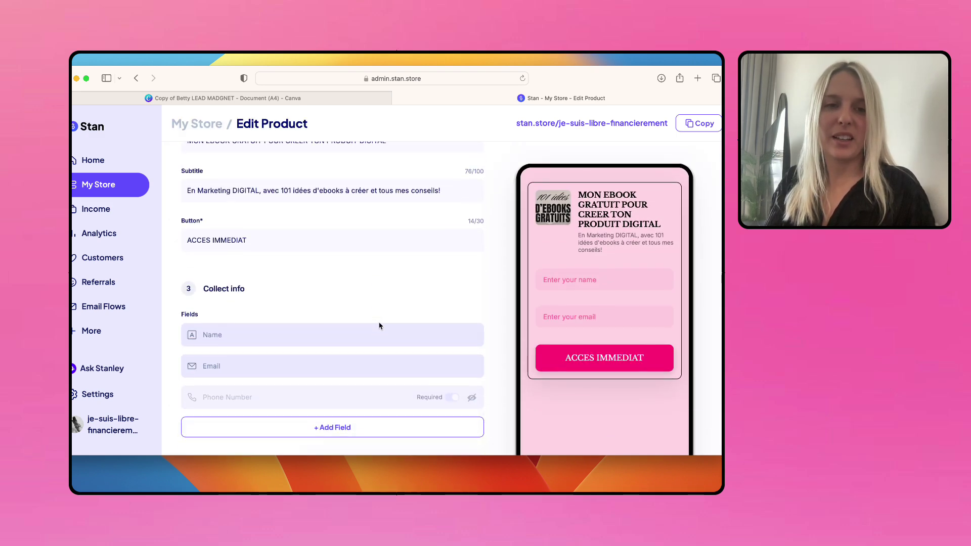
scroll(380, 325, down, 3)
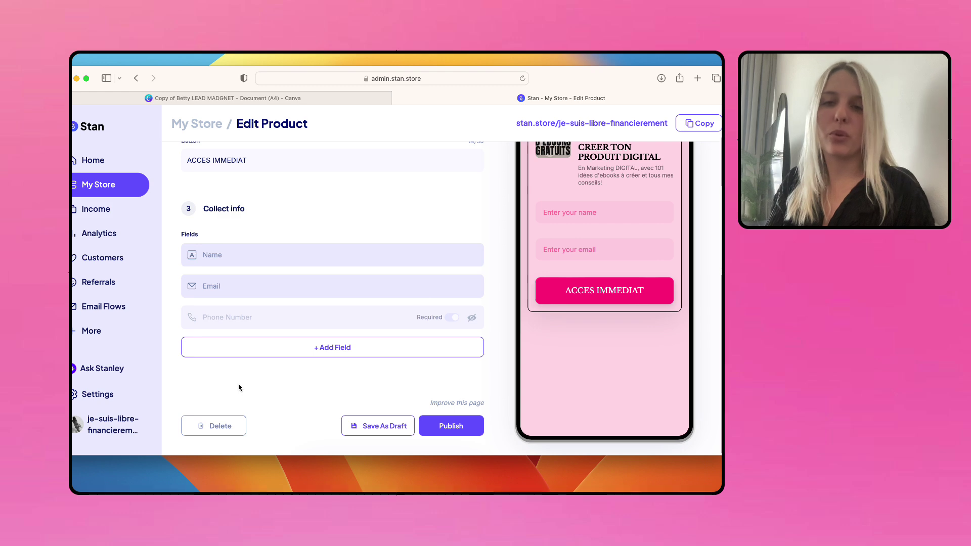
- Add a checkboxes field titled "Règlement général sur la protection des données (RGPD)" and reduce it to a single option
click(254, 355)
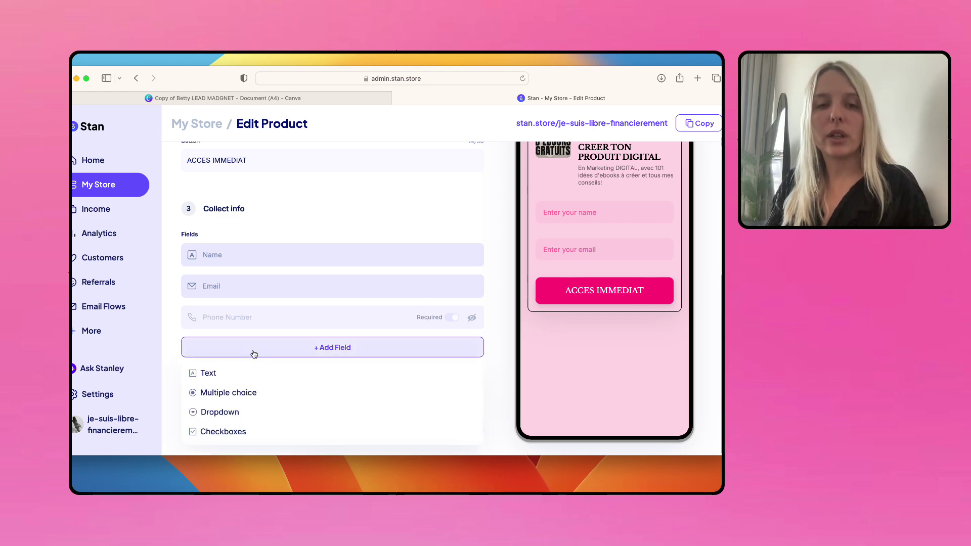
click(198, 433)
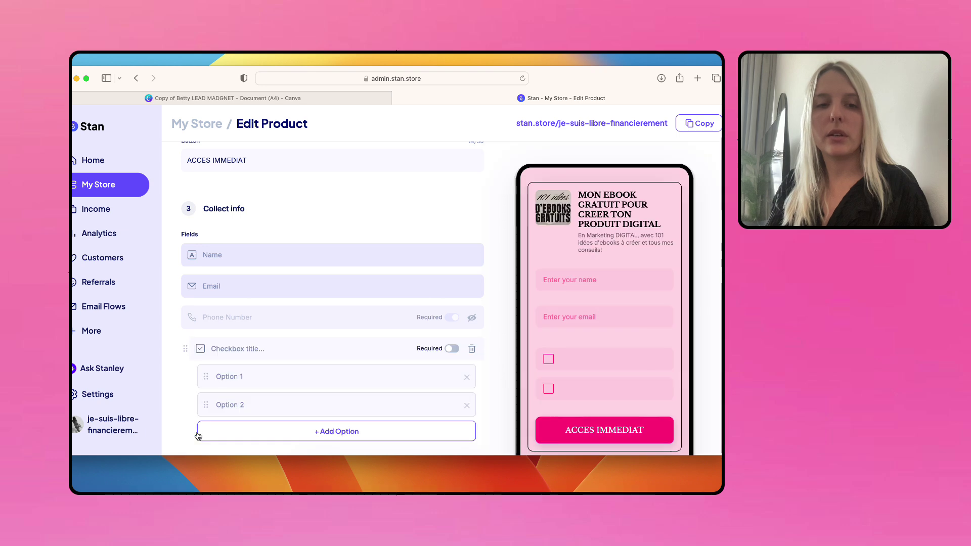
key(super+v)
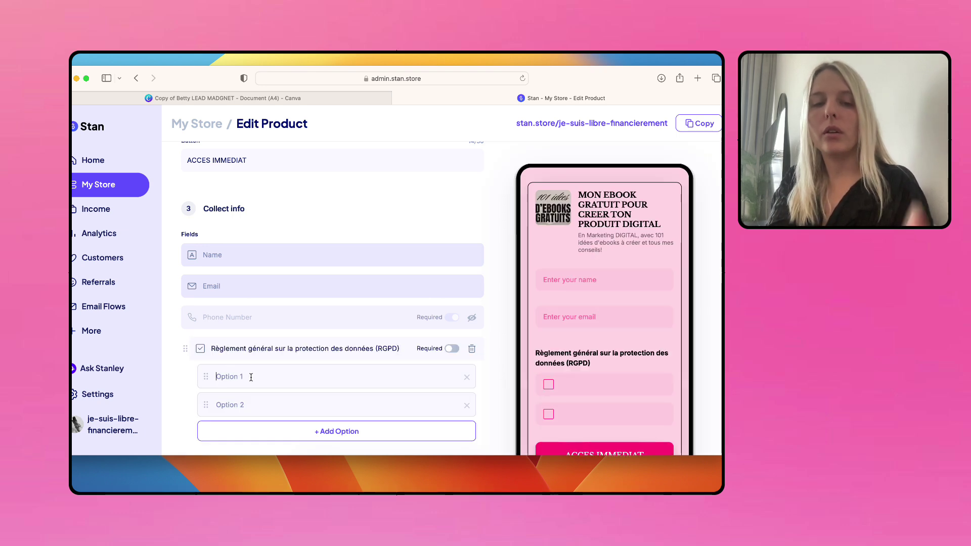
click(467, 406)
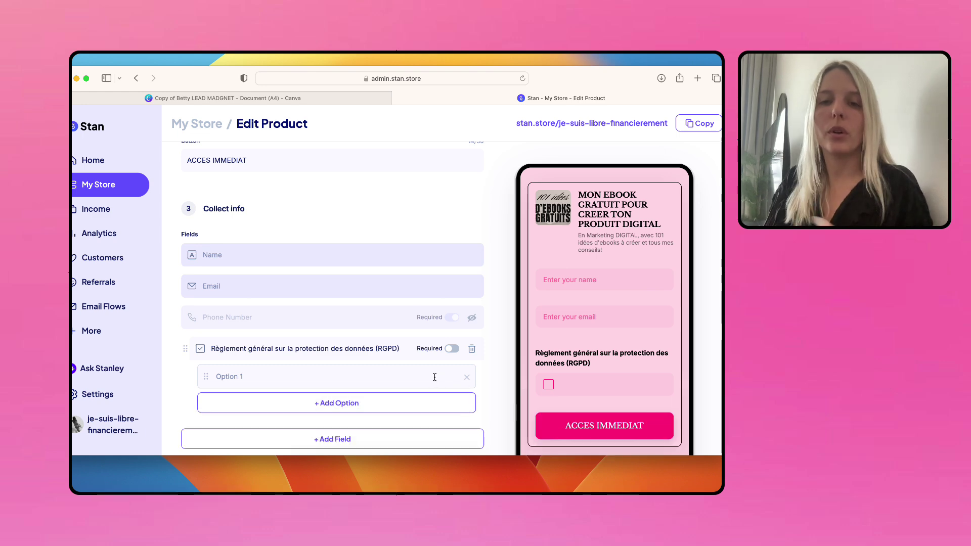
click(299, 374)
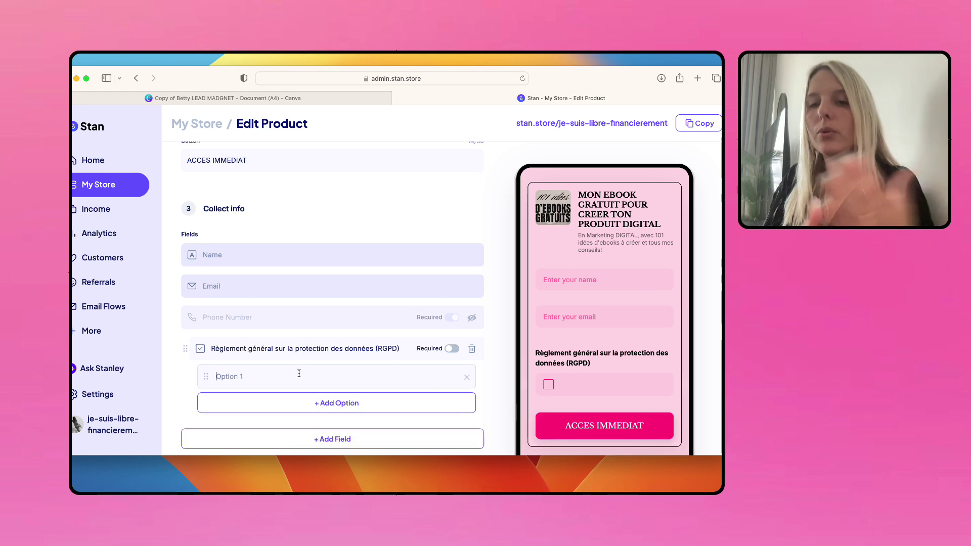